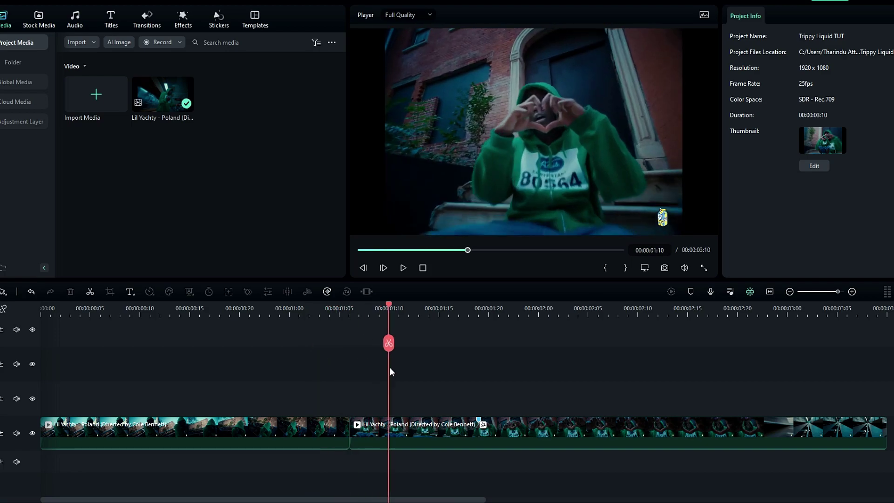
- Place a copy of the second video clip on track 2, starting where the original clip begins
left_click(395, 424)
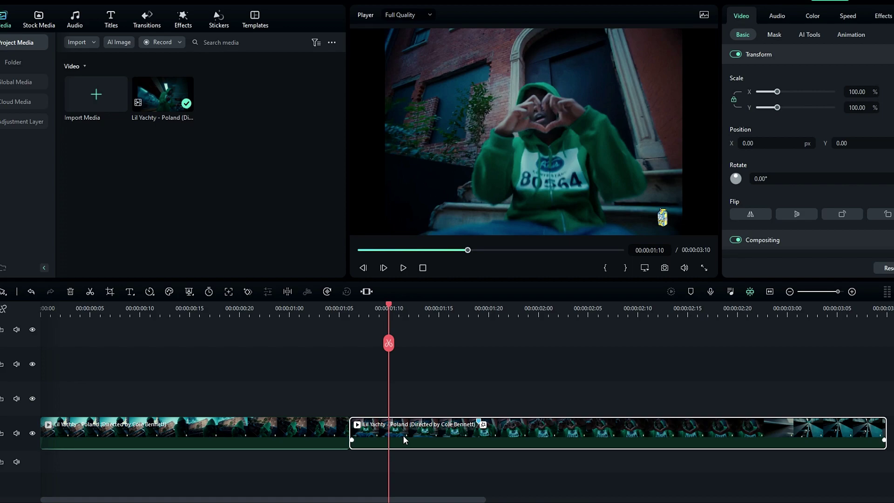
key("Up")
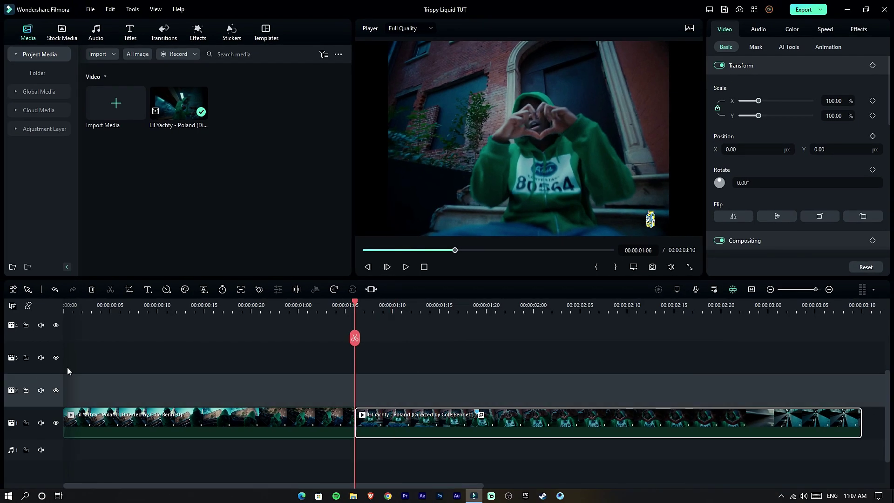
key("ctrl+v")
- Trim the copied clip's end to 00:00:01:24 and extend its start back to 00:00:00:24
left_click_drag(489, 305, 522, 309)
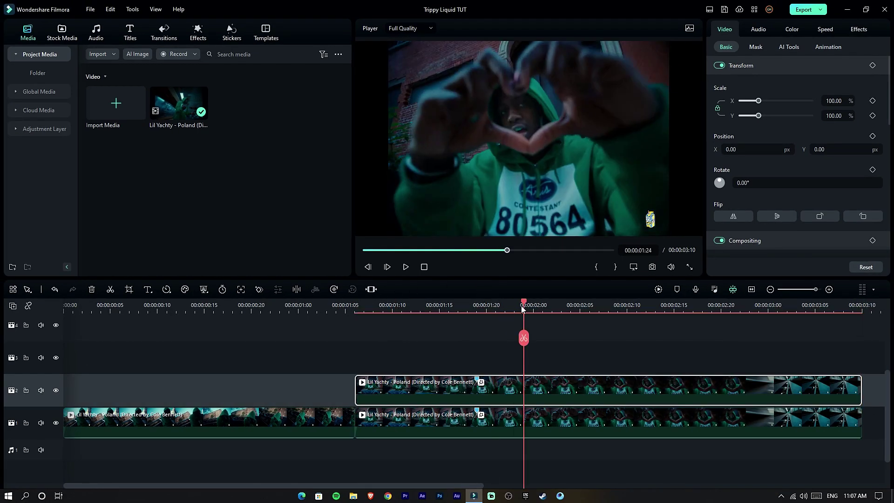
left_click_drag(859, 390, 523, 390)
left_click_drag(356, 390, 289, 389)
- Check the copied clip's opening frames and hide video track 1, stopping at 00:00:01:01
left_click(300, 306)
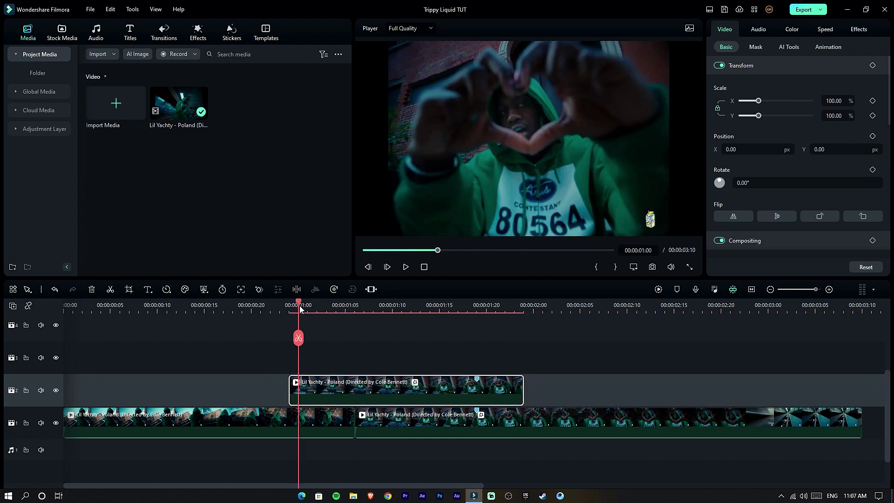
left_click(336, 308)
left_click_drag(340, 311, 306, 308)
left_click(55, 423)
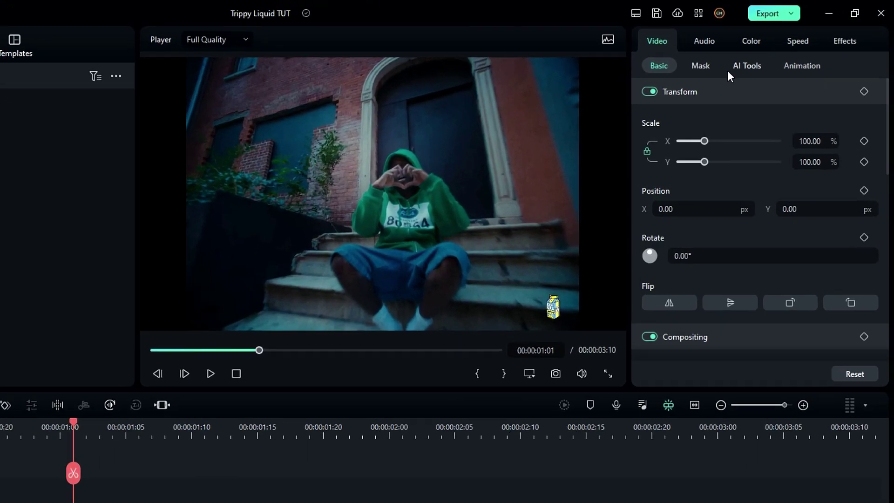
- Cut out the man in the green hoodie from the copied clip with Smart Cutout and save the result
left_click(809, 34)
left_click(649, 144)
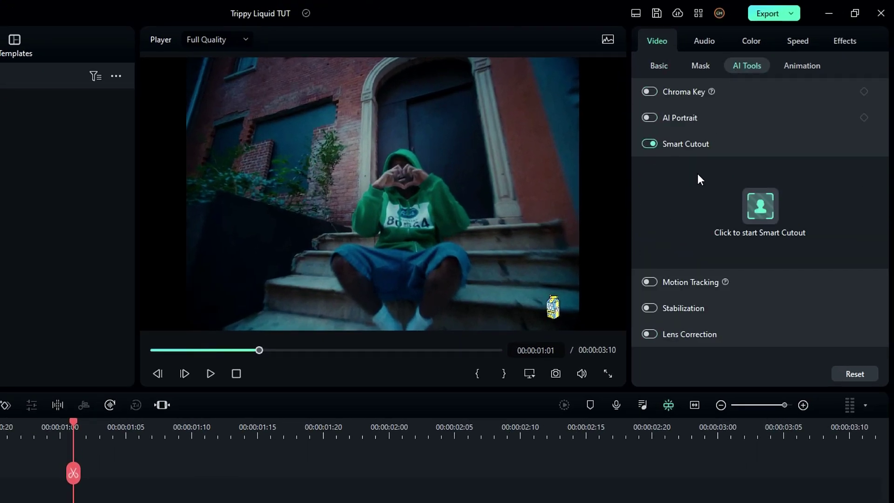
left_click(756, 208)
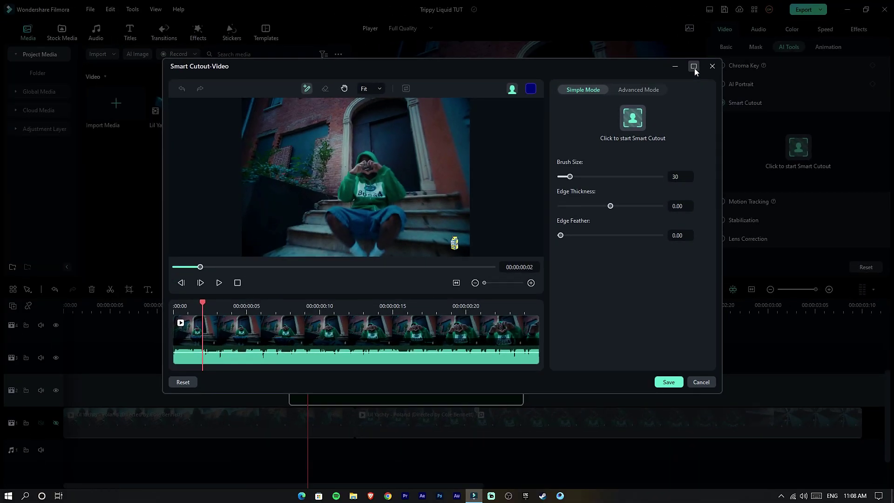
left_click(693, 66)
left_click(25, 390)
left_click(351, 163)
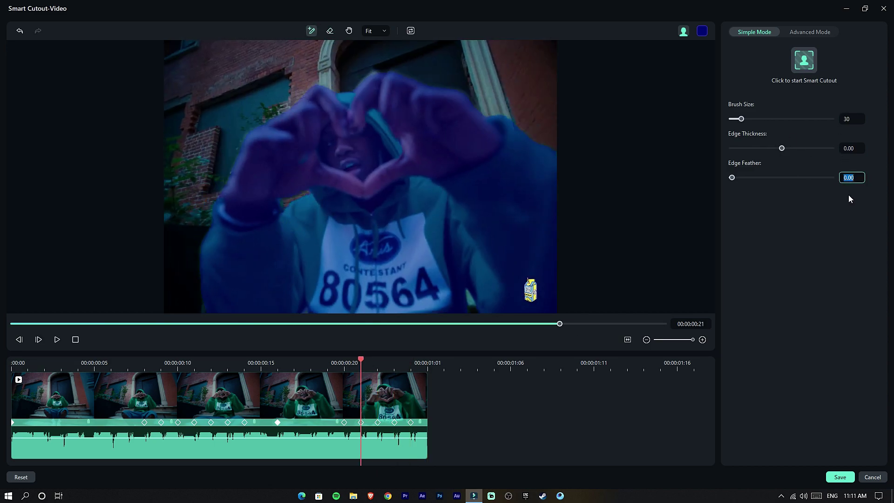
left_click(840, 477)
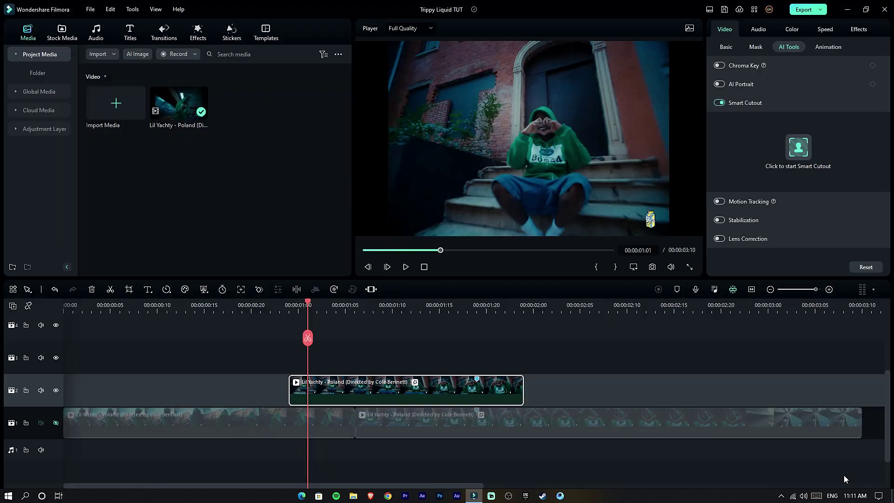
- Show track 1 again, check the cutout over the first clip, and move the cutout clip up to track 4
left_click_drag(301, 303, 339, 344)
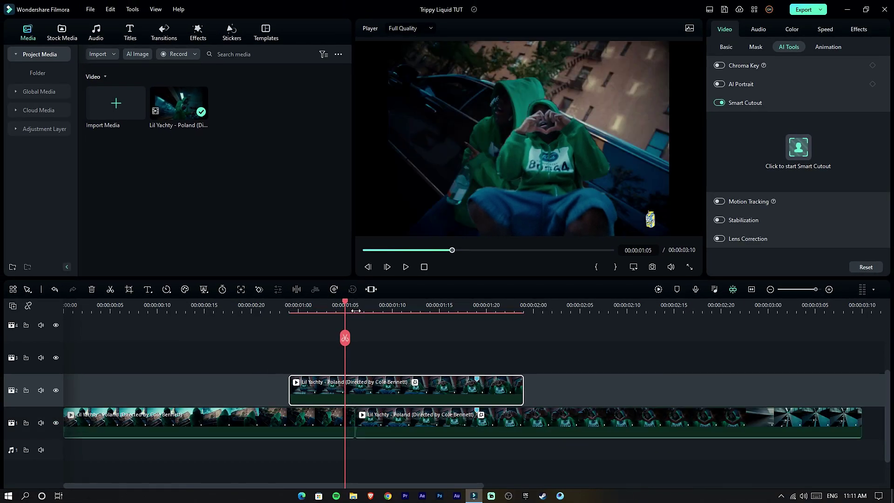
left_click_drag(345, 303, 309, 306)
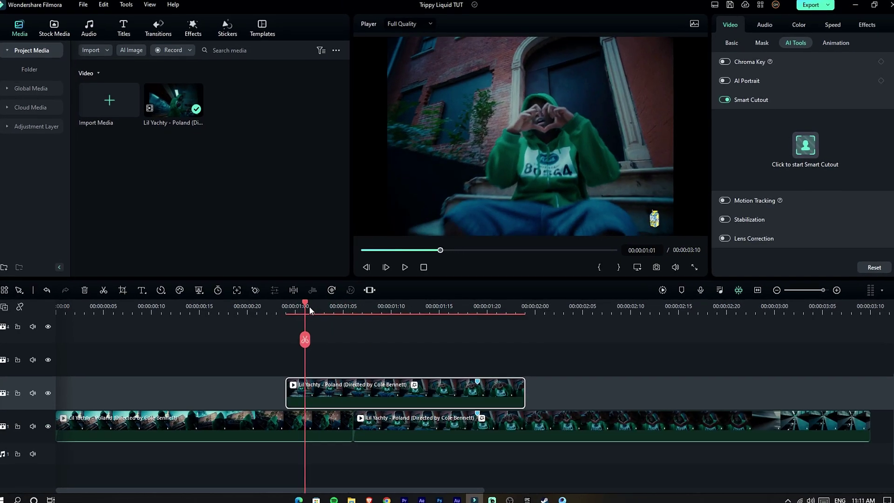
left_click_drag(356, 390, 351, 342)
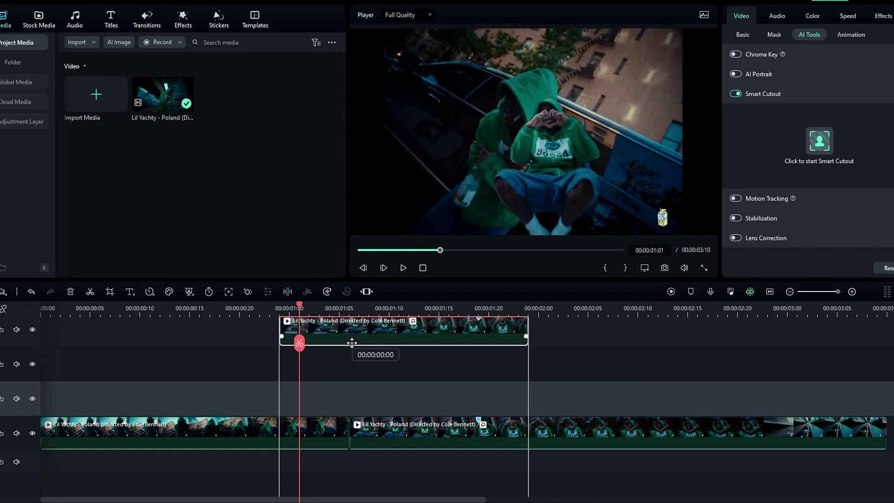
- Unlink the cutout clip's scale and keyframe Scale X from 0% at 00:00:01:00 to 100% at 00:00:01:02
mouse_move(295, 305)
left_mouse_down()
mouse_move(320, 306)
mouse_move(289, 308)
left_mouse_up()
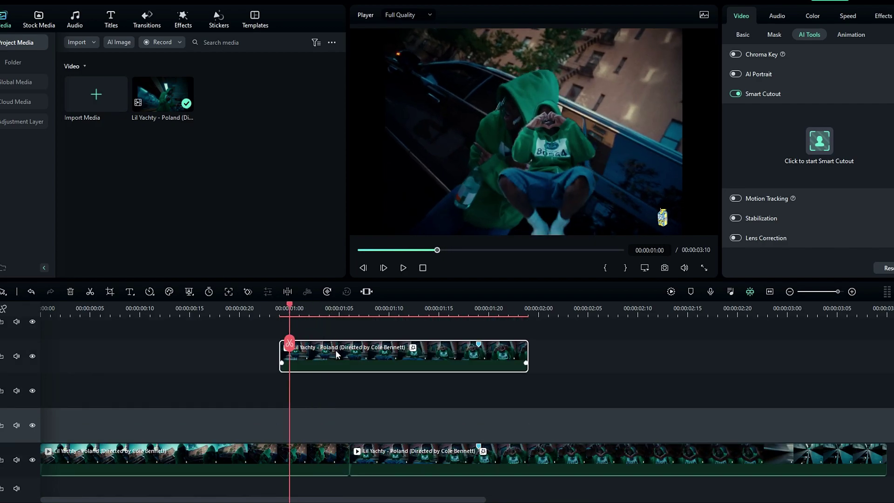
left_click(744, 32)
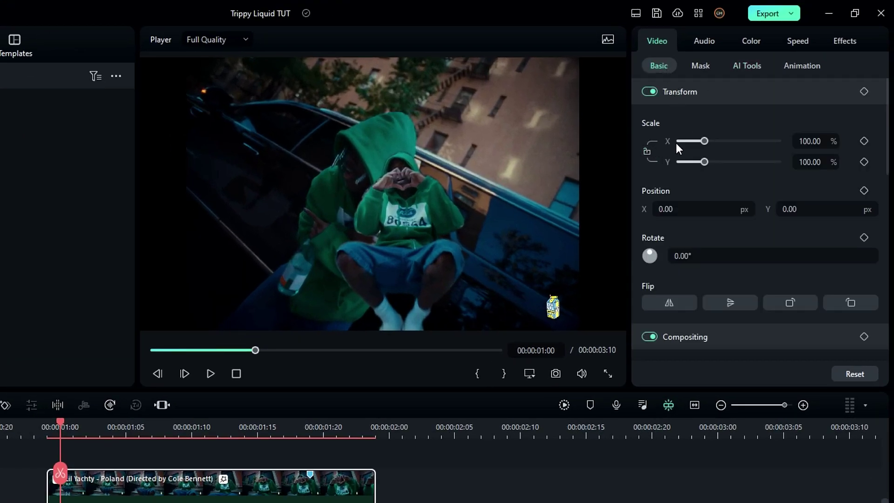
left_click_drag(708, 141, 670, 141)
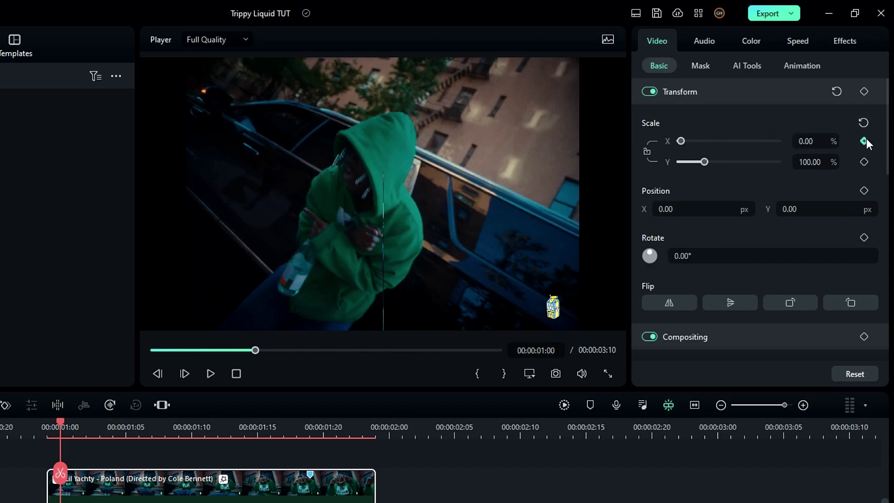
key("Right")
key("Right")
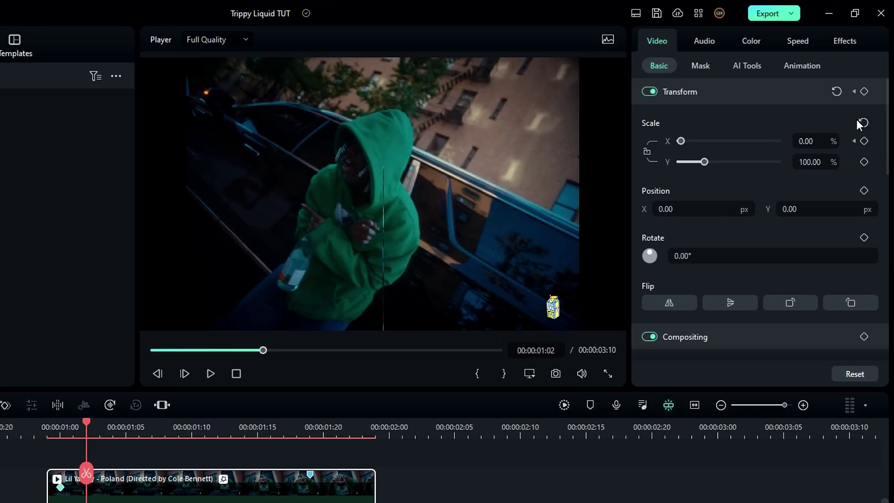
left_click(862, 123)
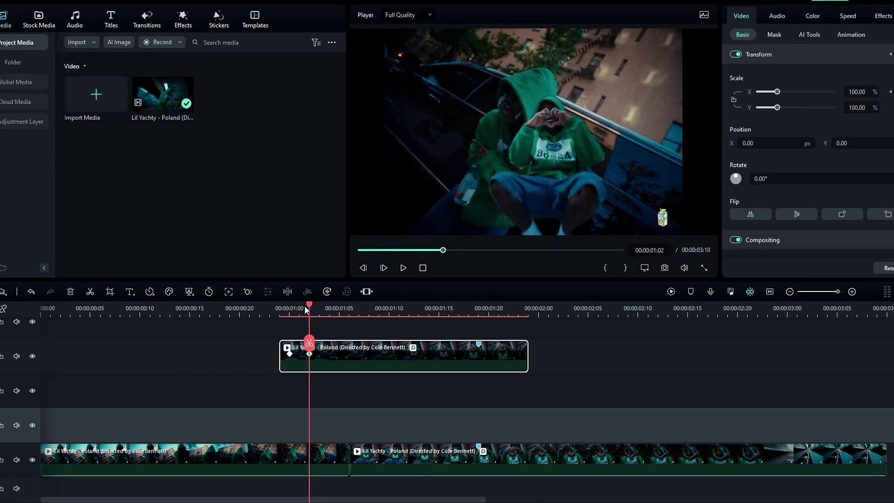
- Render the timeline preview and play back the cutout's Scale X animation
left_click_drag(307, 310, 219, 308)
key("space")
left_click(671, 291)
key("space")
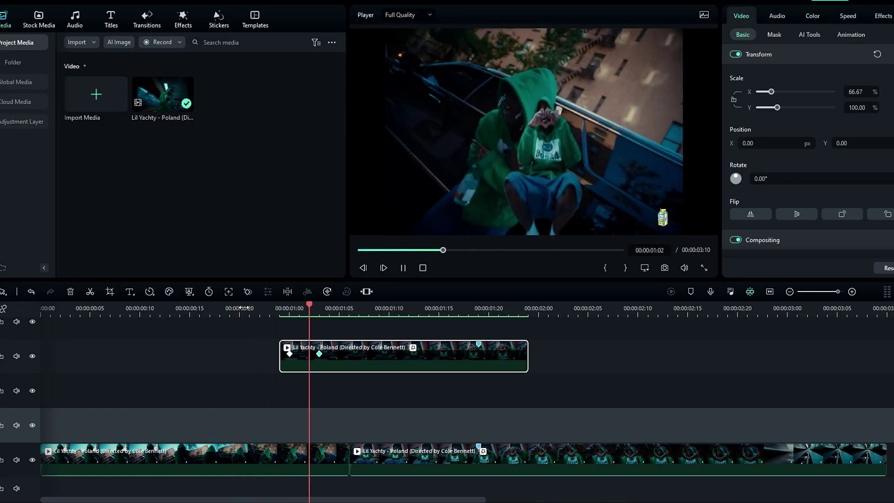
key("space")
left_click(239, 307)
key("space")
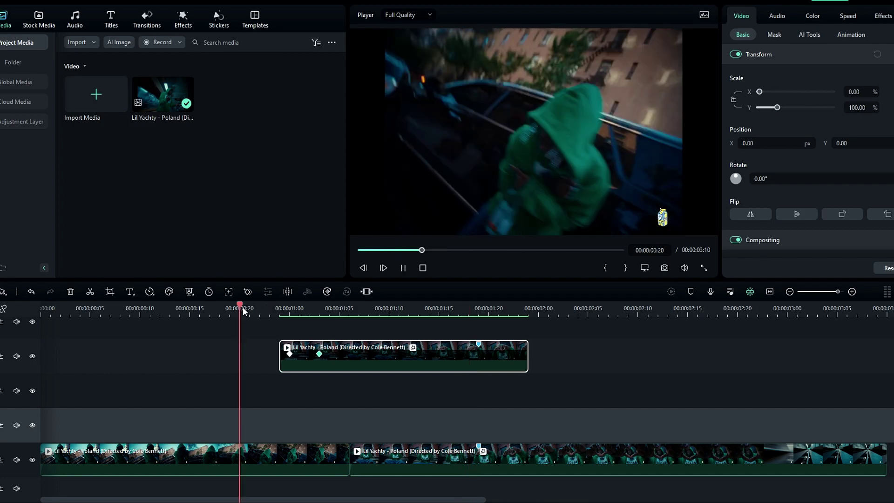
key("space")
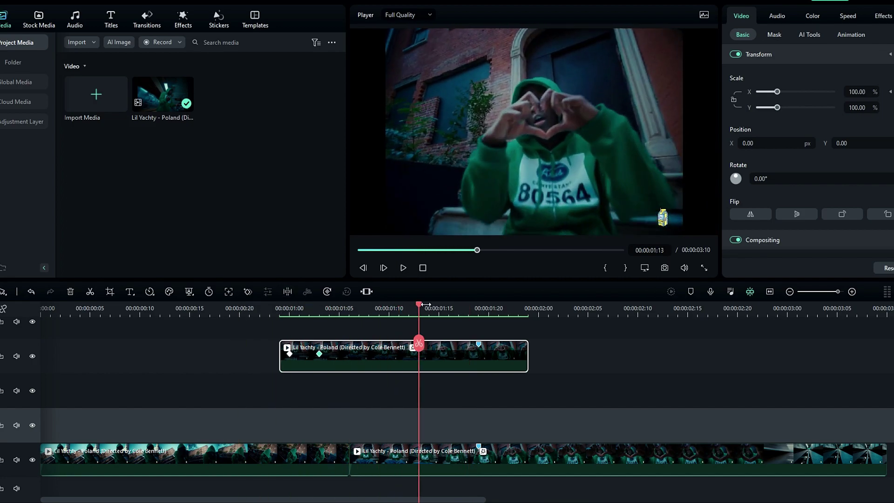
- Add an adjustment layer on track 2, starting in line with the cutout clip
left_click_drag(418, 304, 369, 305)
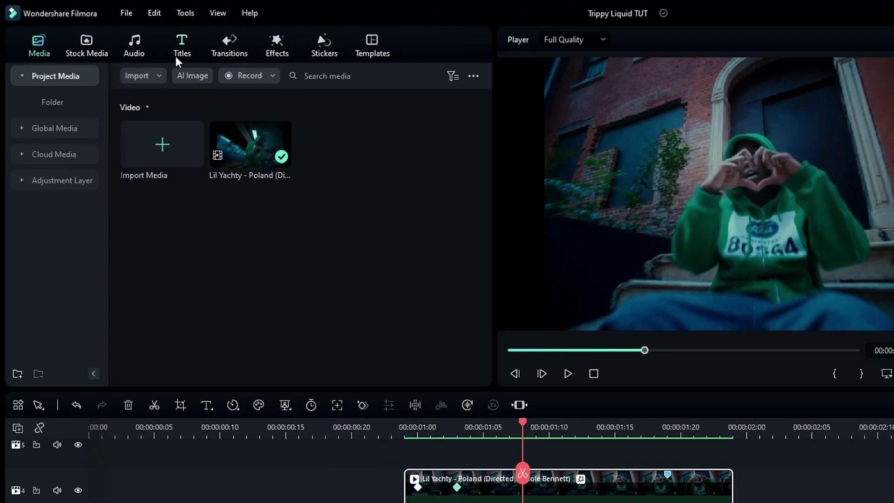
left_click(79, 187)
left_click_drag(175, 147, 550, 502)
left_click_drag(373, 406, 236, 400)
- Shorten the adjustment layer so that it ends at 00:00:02:09
left_click_drag(342, 243, 689, 268)
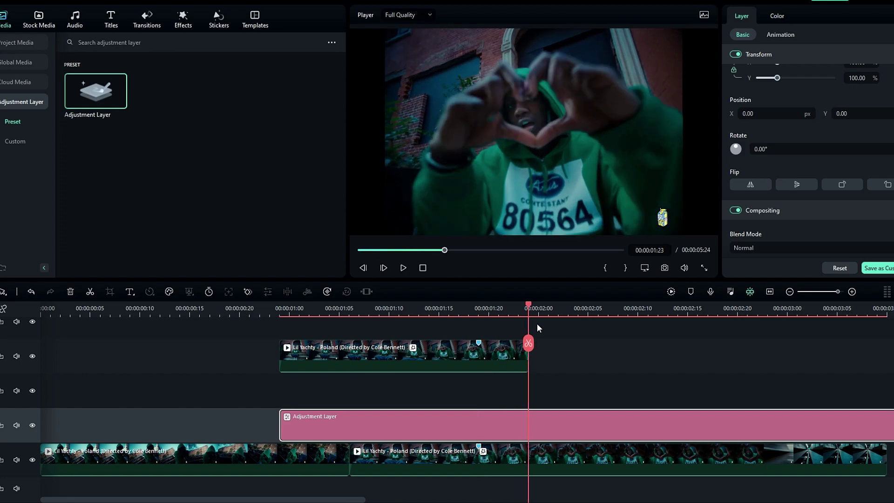
left_click(628, 343)
key("Delete")
- Apply the BCC Lens Correction effect from the Boris FX Image Restoration category to the adjustment layer
left_click_drag(614, 308, 444, 337)
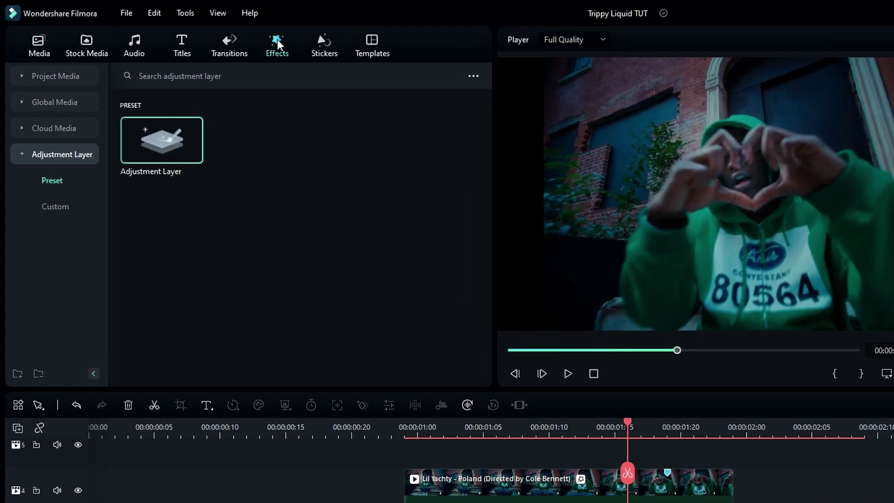
left_click(195, 23)
left_click(44, 316)
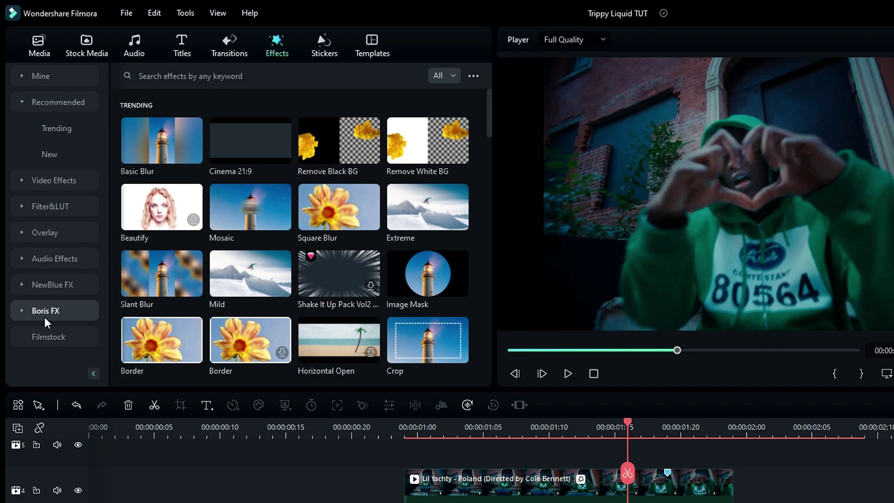
scroll(53, 298, "down", 5)
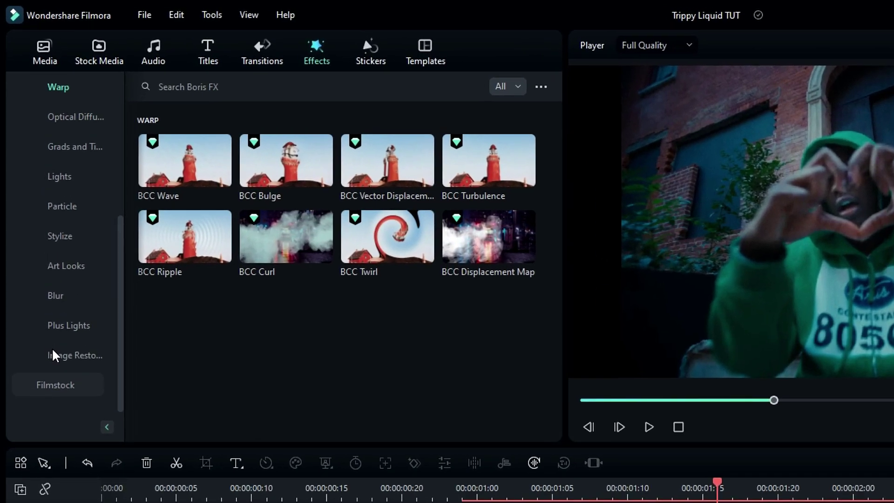
left_click(54, 355)
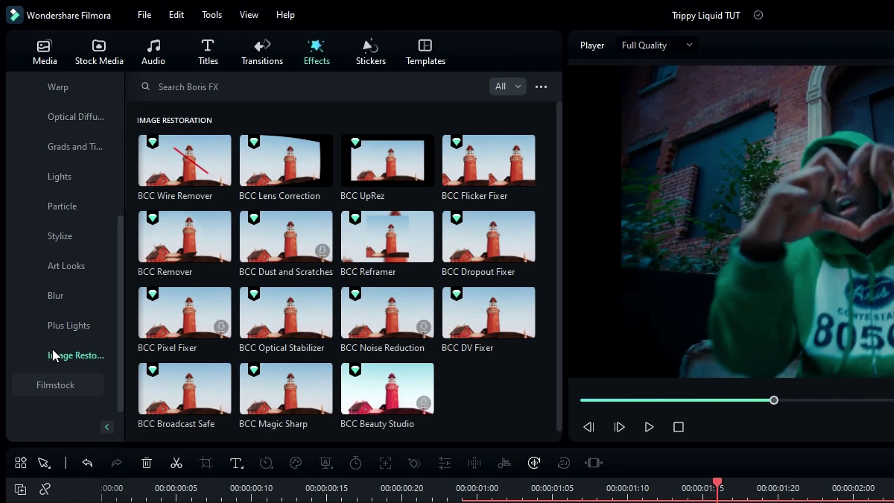
mouse_move(275, 178)
left_click_drag(280, 164, 325, 464)
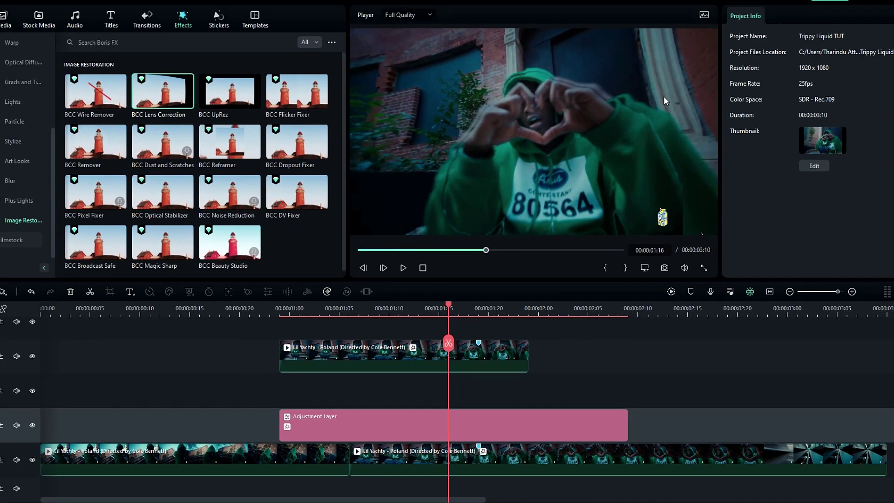
- Add keyframes for Correction and Scale Master of the adjustment layer's BCC Lens Correction at 00:00:01:00
left_click(537, 408)
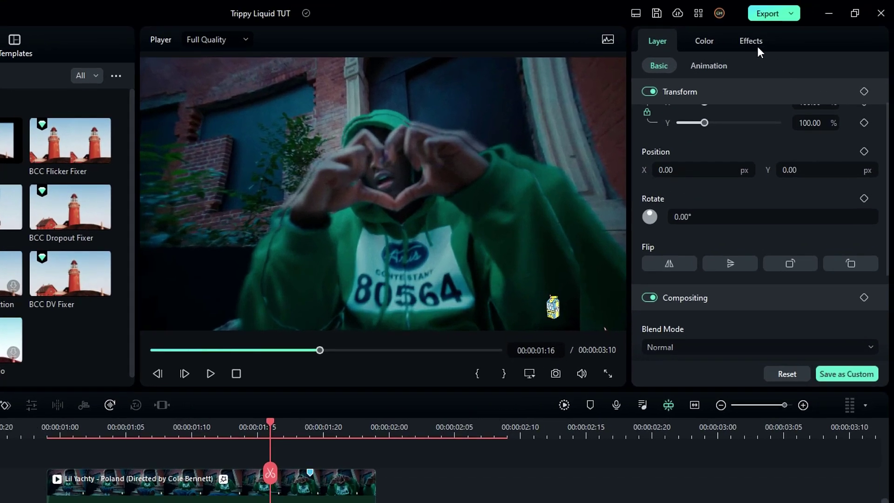
left_click(811, 16)
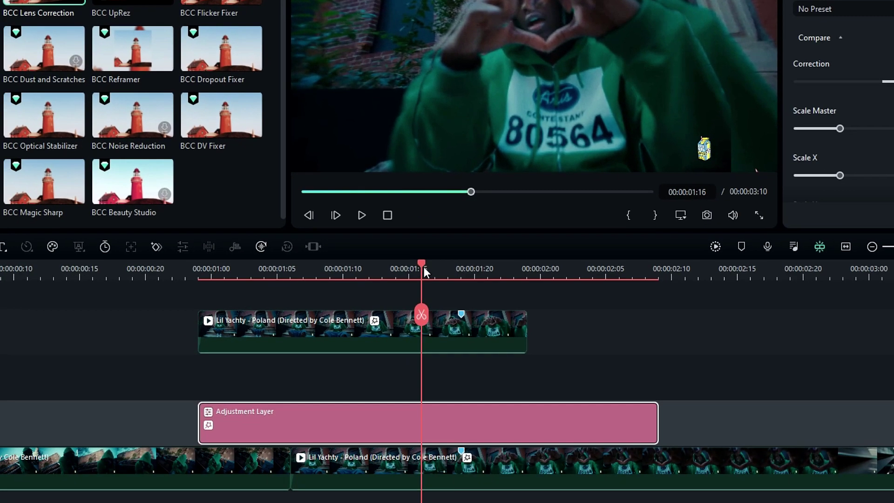
left_click_drag(272, 425, 121, 444)
left_click_drag(273, 287, 214, 290)
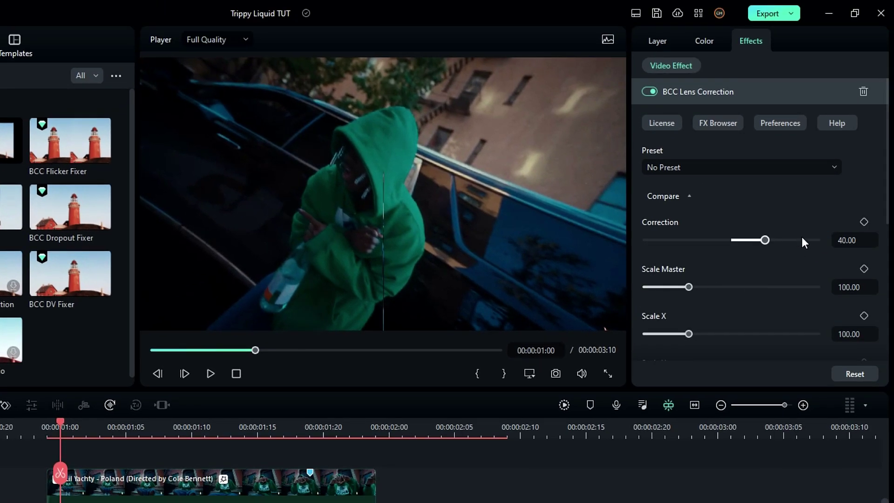
left_click(864, 222)
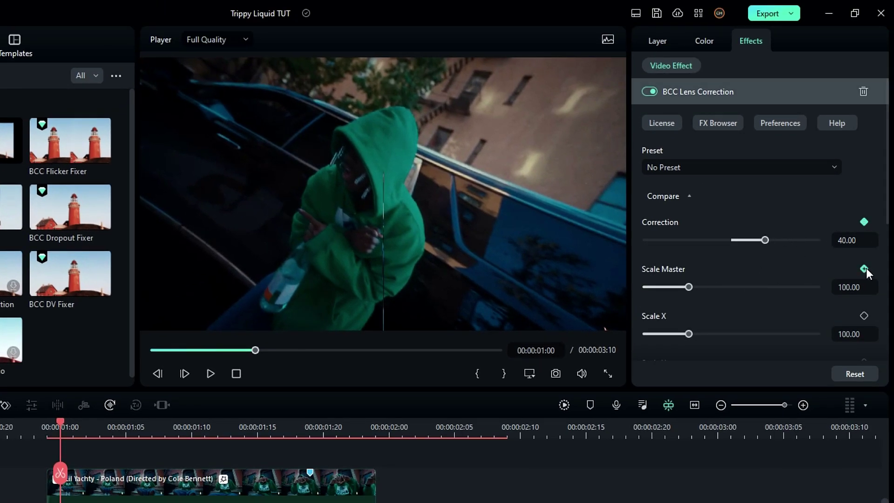
left_click(864, 268)
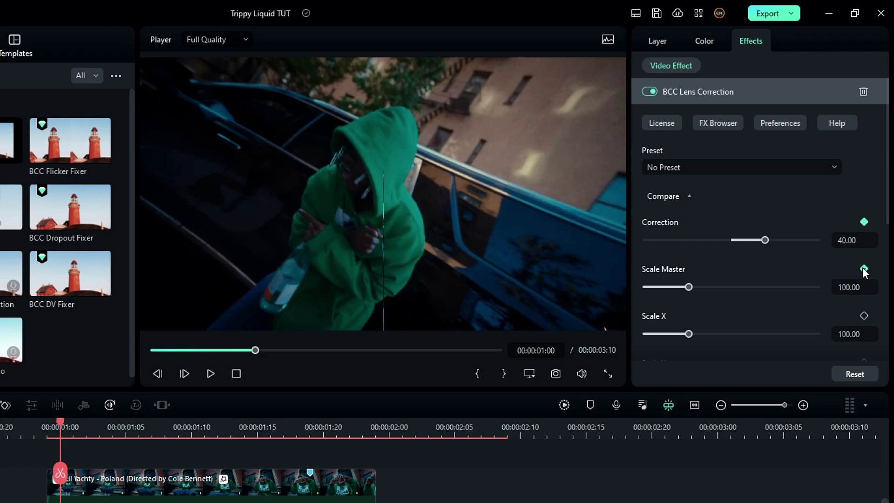
- Set the Lens Correction effect's Correction value to 0 at the 00:00:01:00 keyframe
left_click_drag(765, 239, 731, 243)
left_click(851, 242)
double_click(851, 242)
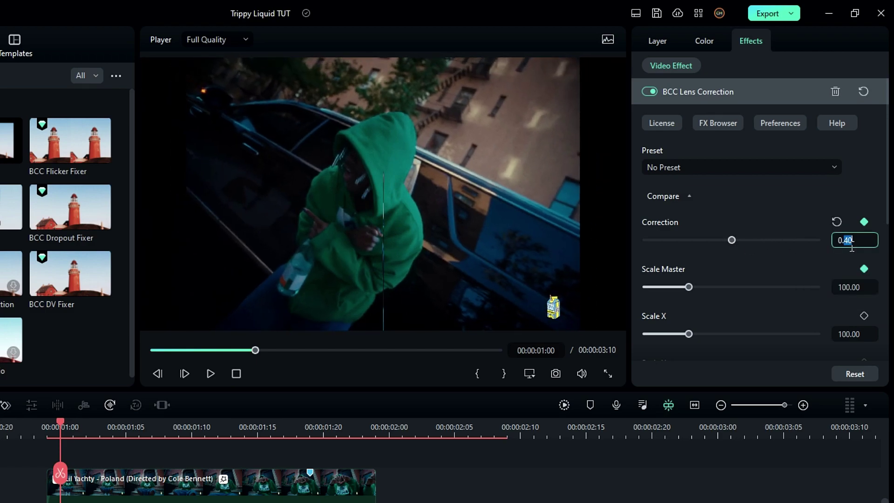
type("0")
key("Return")
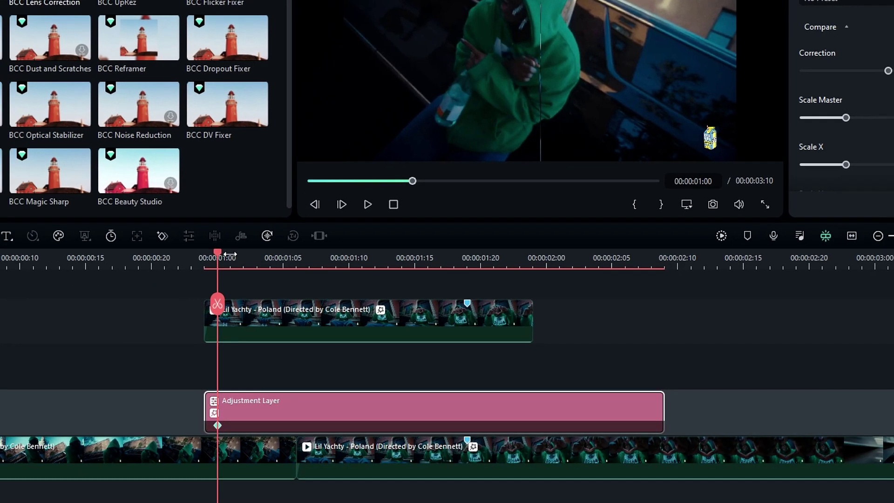
- Keyframe the lower adjustment layer's BCC Lens Correction at 00:00:01:12 with Correction 100 and Scale Master 80
left_click(108, 423)
left_click_drag(265, 259, 371, 272)
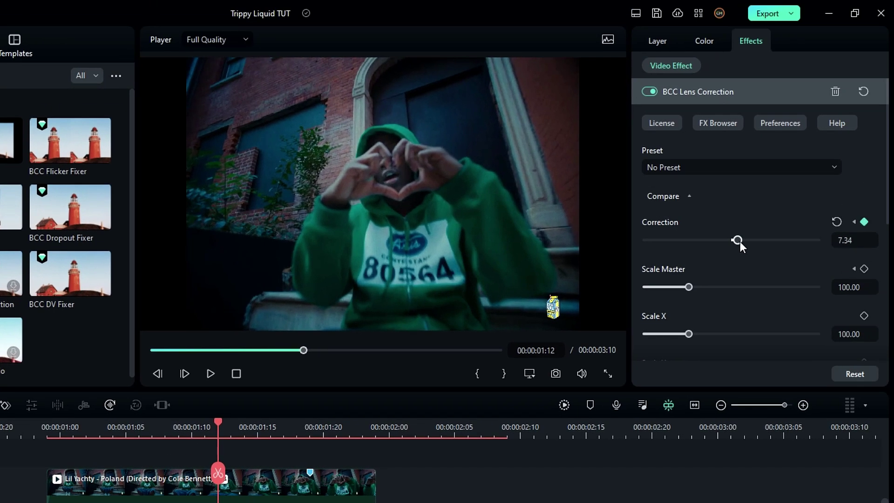
left_click_drag(739, 241, 835, 251)
left_click_drag(692, 288, 678, 286)
double_click(841, 286)
type("80")
key("Return")
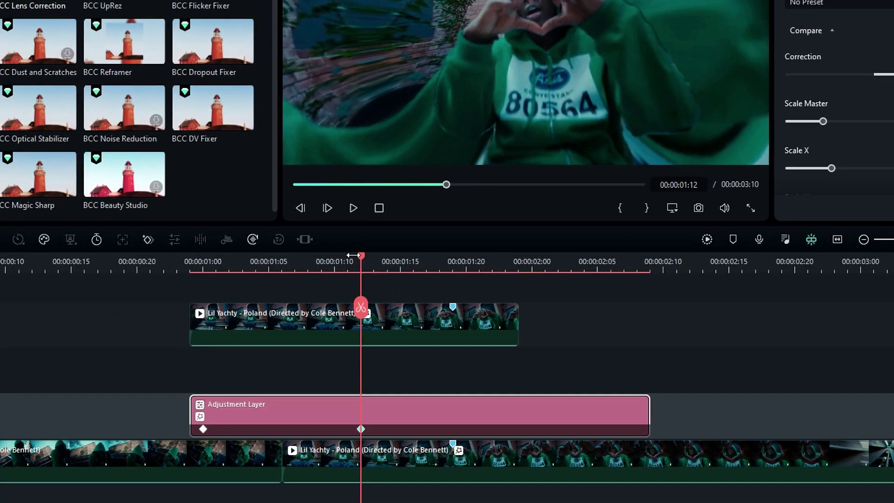
- Set the Lens Correction effect's Correction to 0 at 00:00:01:21 and reset Scale Master to its default there
left_click_drag(217, 450, 312, 451)
left_click_drag(456, 281, 478, 282)
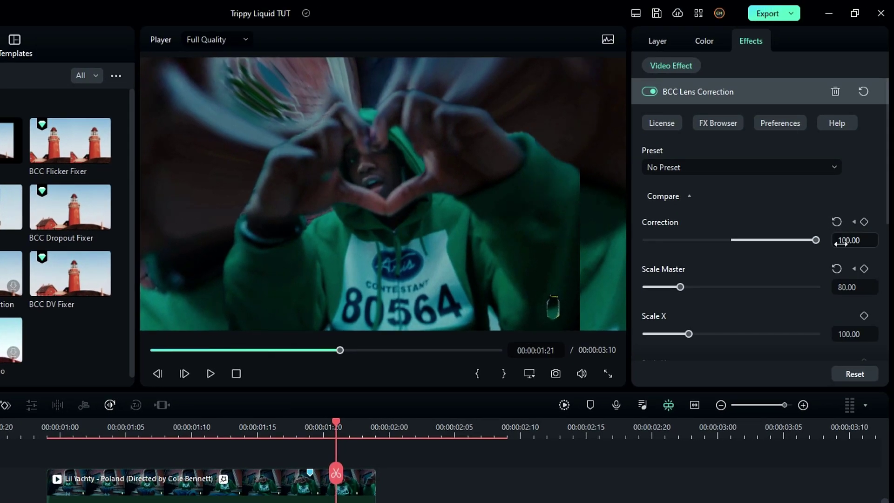
double_click(842, 240)
type("0")
key("Return")
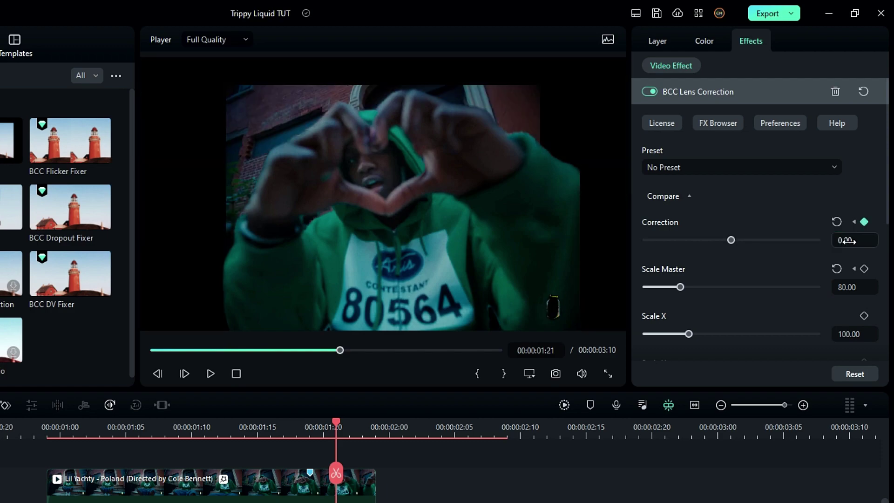
left_click(836, 269)
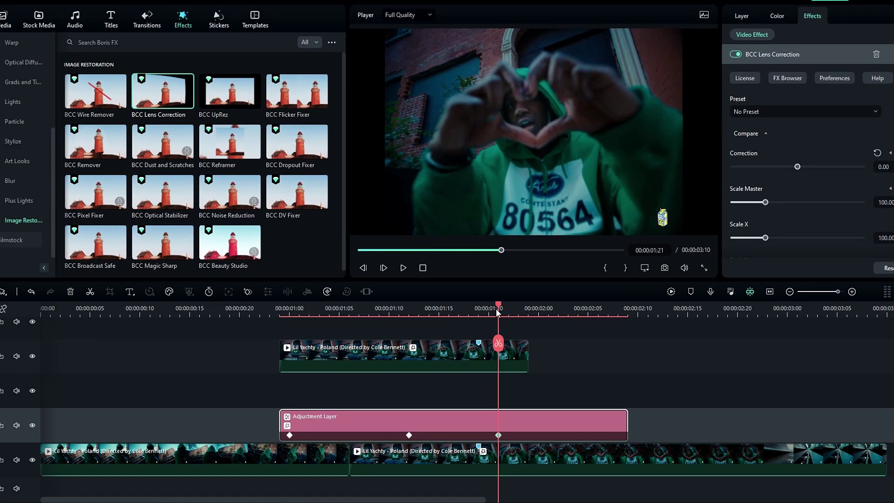
- Render the timeline preview and play through the lens-distorted transition
left_click_drag(497, 308, 429, 308)
left_click(671, 291)
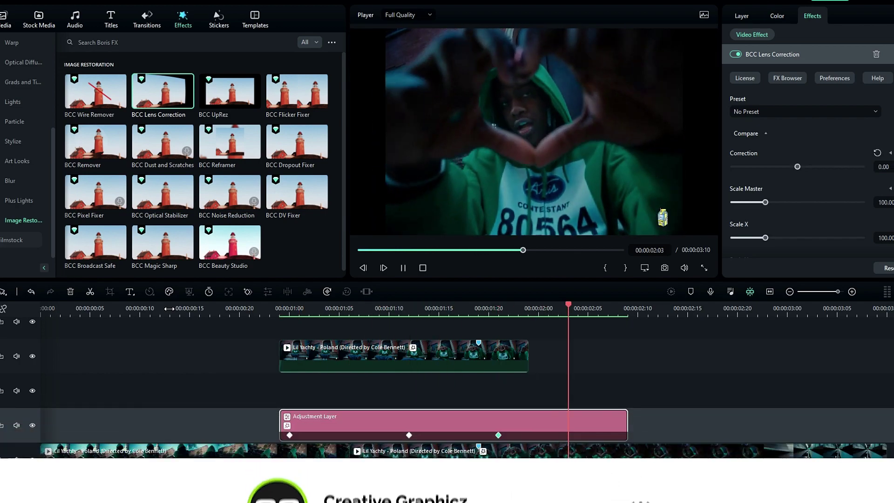
key("space")
left_click_drag(399, 308, 419, 309)
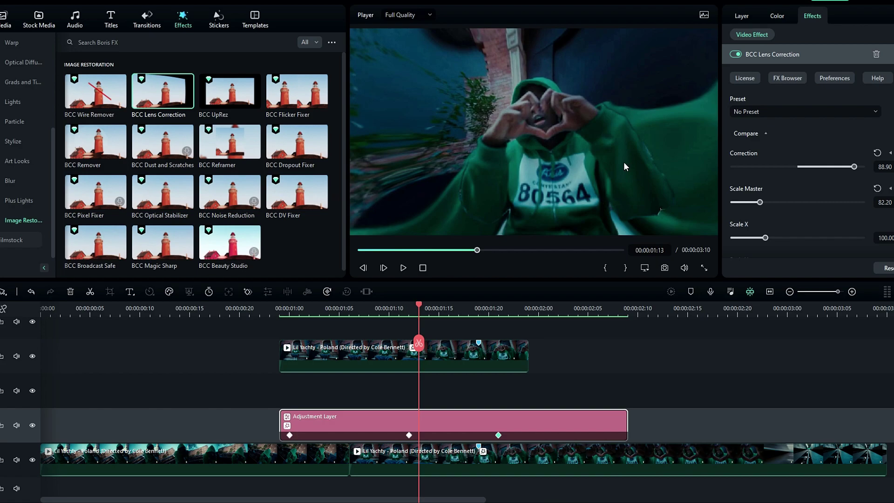
- Add a second adjustment layer on the track above the first, aligned with the first one's start
left_click(584, 345)
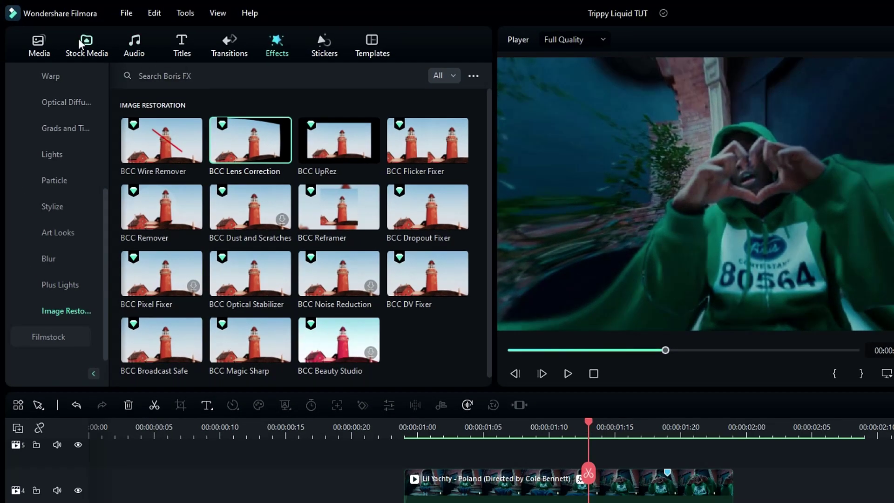
left_click(3, 14)
left_click_drag(132, 150, 411, 502)
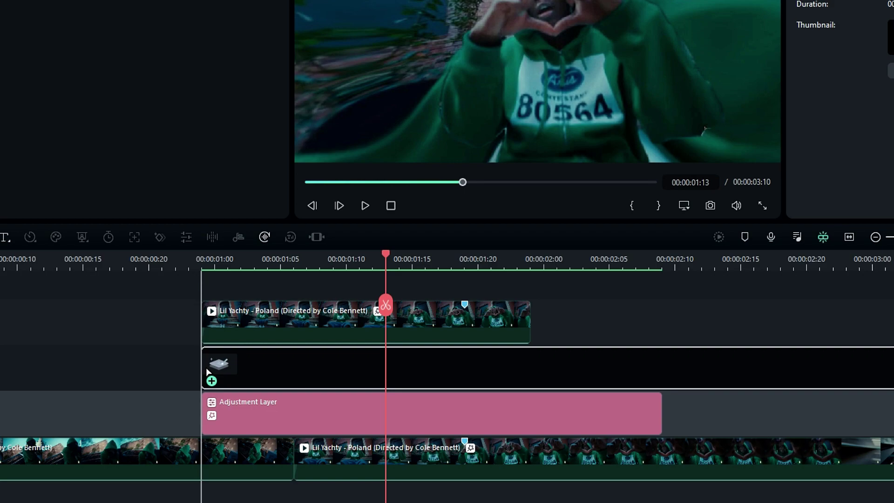
left_click_drag(208, 371, 208, 371)
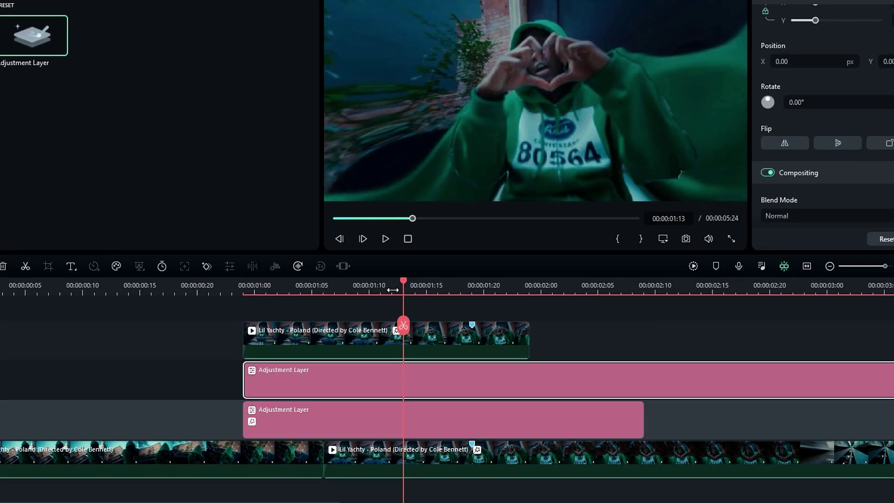
- Split the upper adjustment layer at 00:00:01:05 and delete the part before the cut
left_click_drag(384, 256, 279, 256)
key("ctrl+b")
left_click(261, 367)
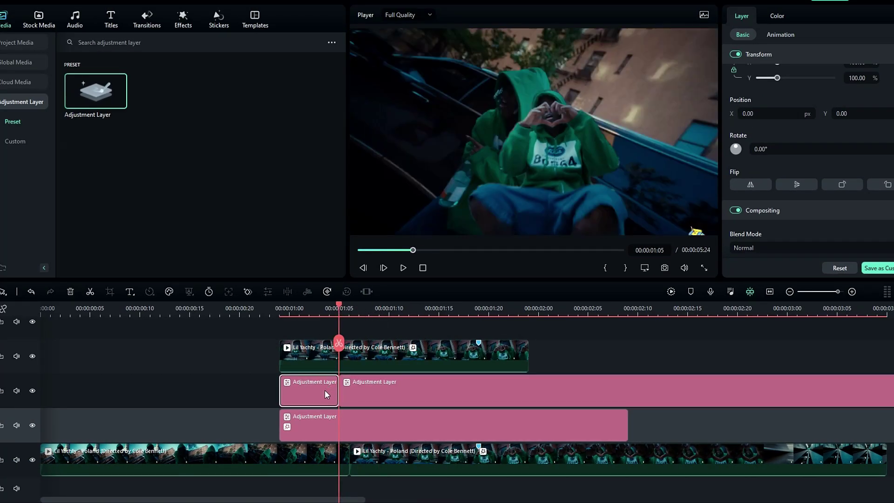
key("Delete")
- Trim the upper adjustment layer to end at 00:00:02:09 with the lower one, and render the preview
left_click(624, 348)
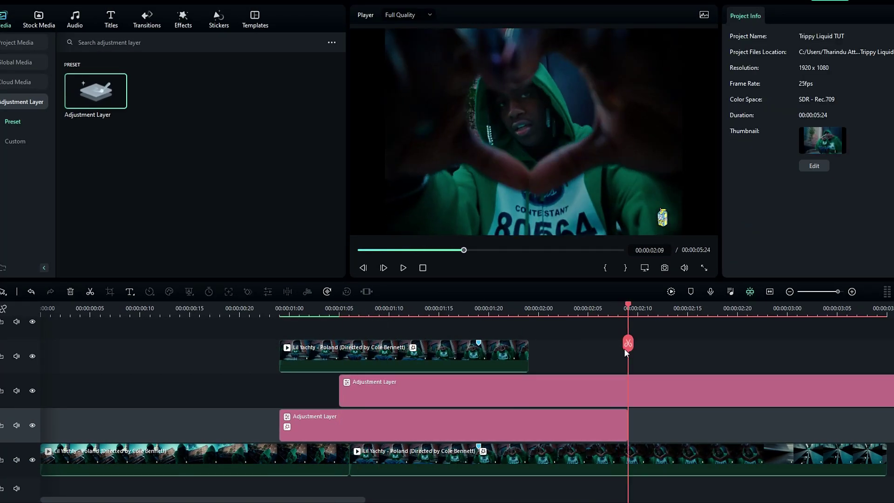
left_click(493, 391)
key("Up")
left_click(671, 291)
mouse_move(428, 311)
left_mouse_down()
mouse_move(445, 306)
mouse_move(425, 306)
left_mouse_up()
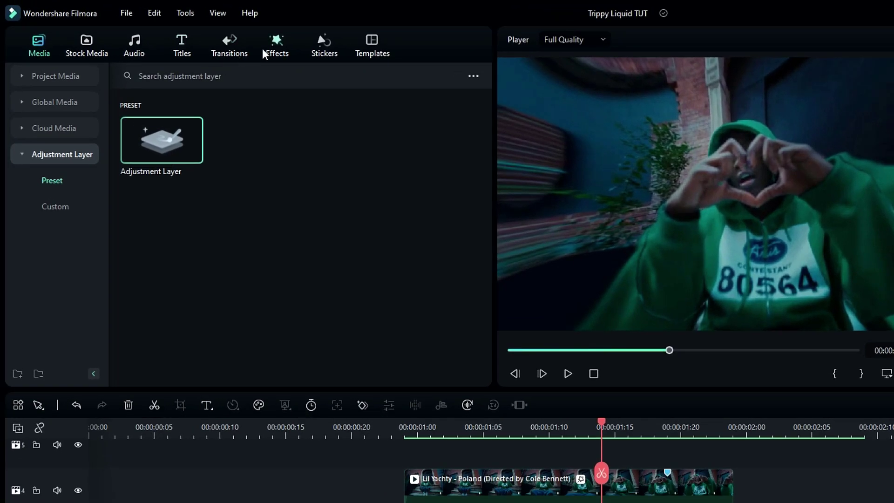
- Apply the BCC Curl effect from the Boris FX Warp category to the upper adjustment layer
left_click(183, 20)
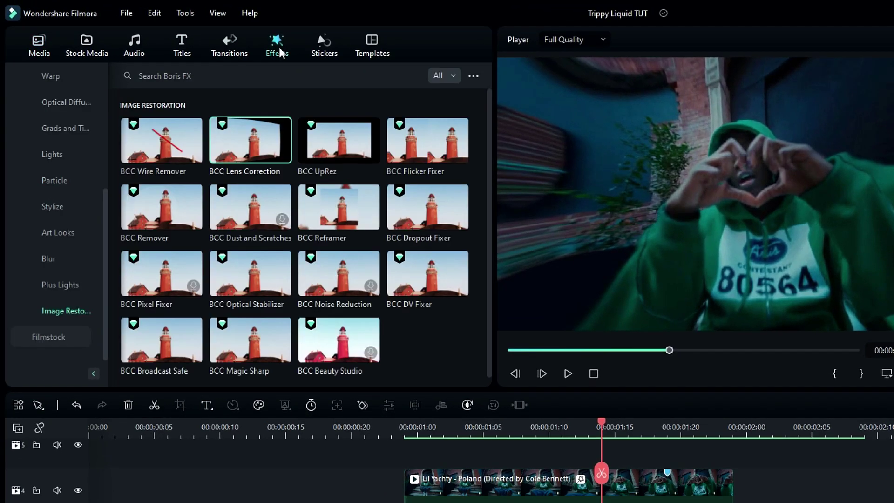
scroll(57, 120, "up", 2)
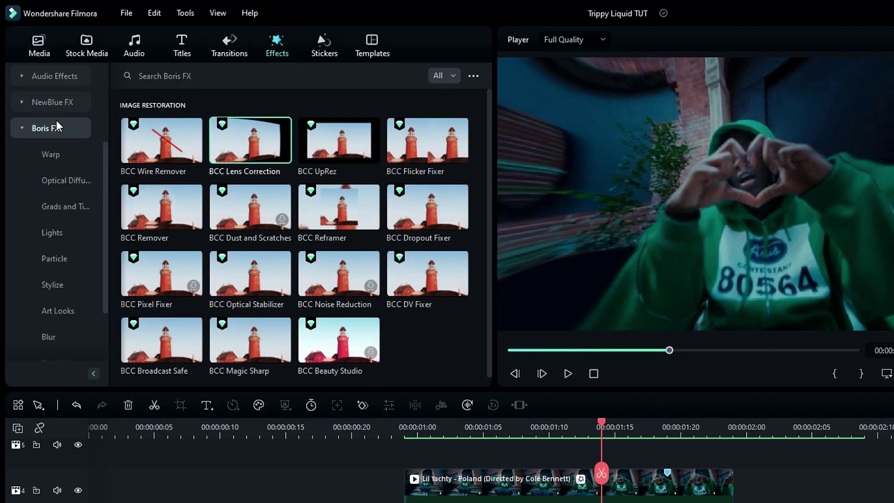
left_click(50, 155)
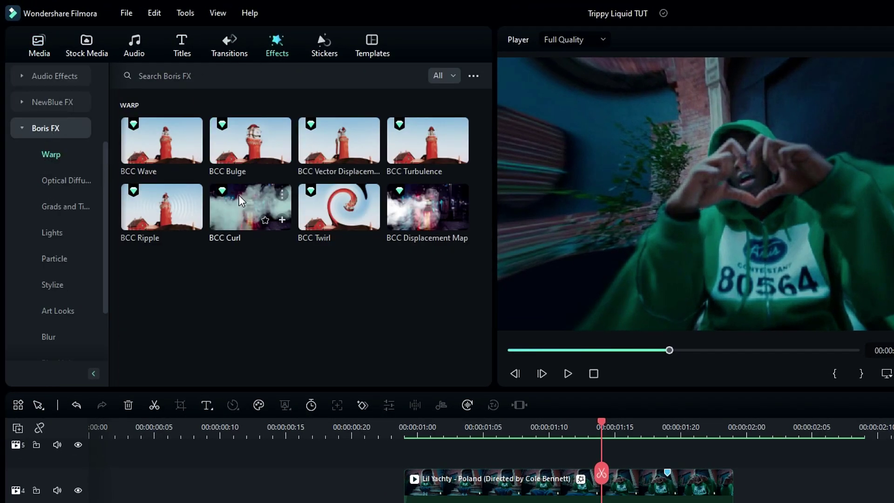
left_click_drag(241, 202, 566, 502)
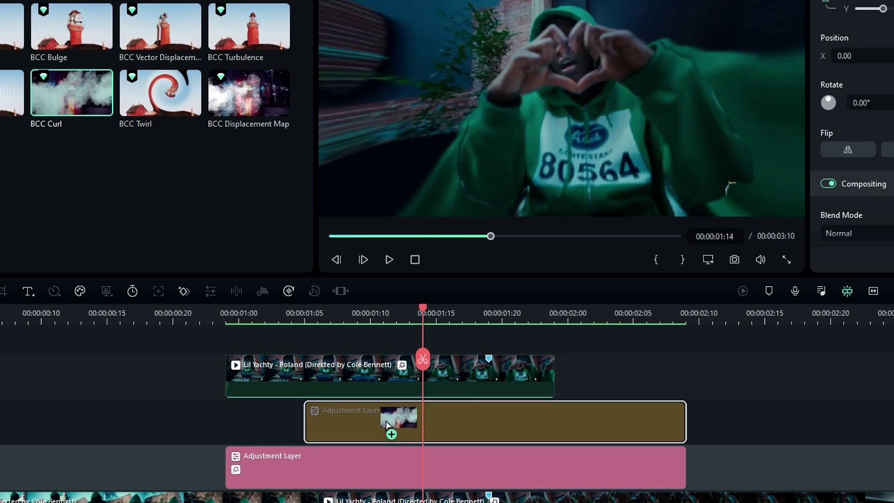
left_click_drag(386, 422, 387, 418)
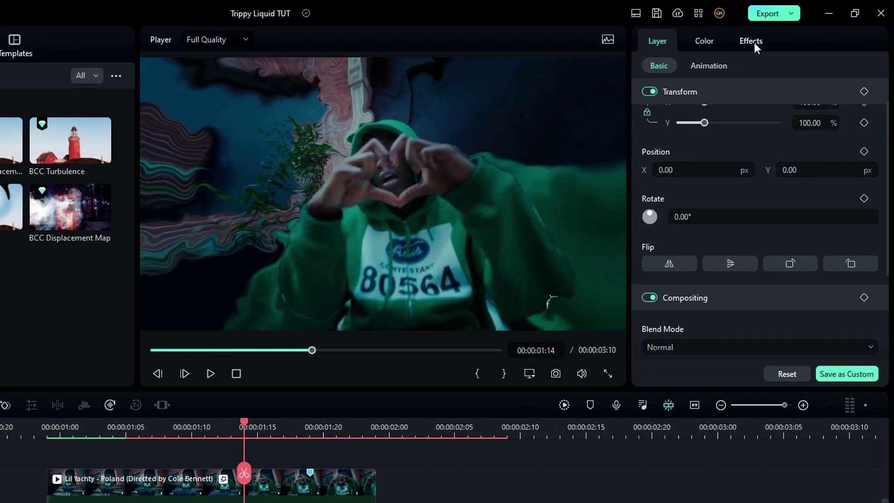
- Set the Curl Size of the upper adjustment layer's BCC Curl effect to 100
left_click(812, 16)
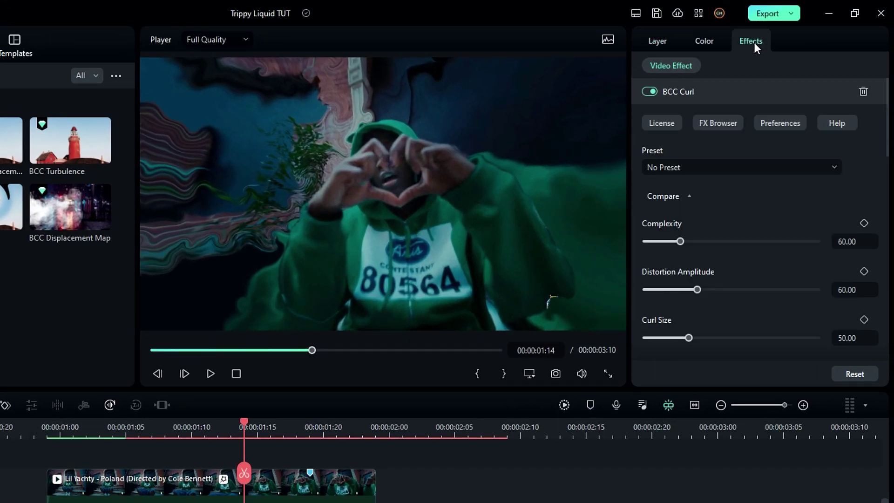
scroll(745, 205, "down", 1)
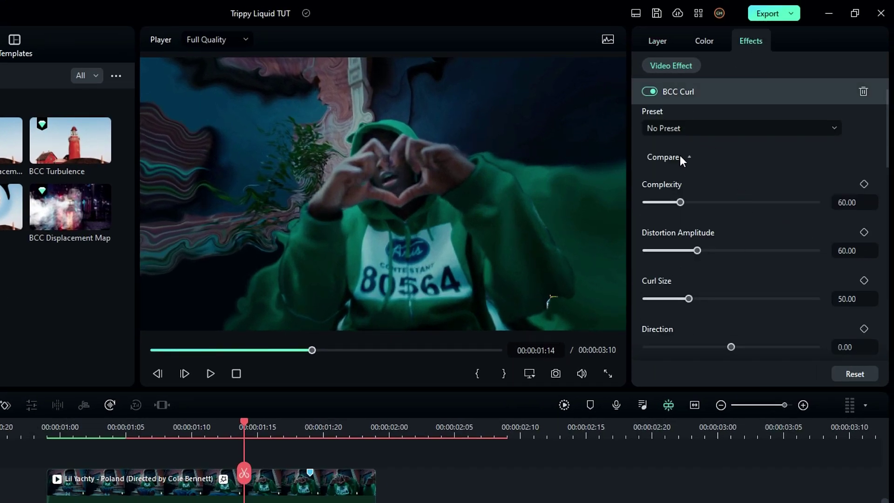
scroll(725, 242, "down", 1)
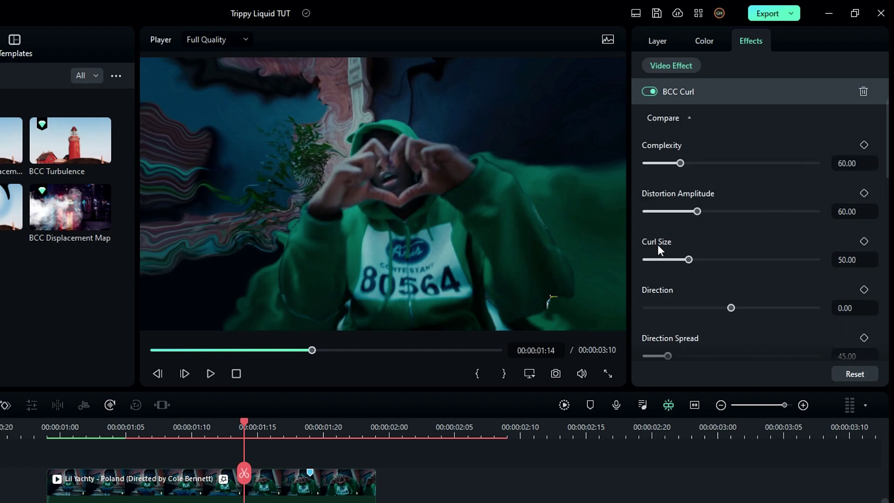
left_click_drag(688, 259, 733, 259)
left_click(845, 257)
type("100")
- Set the BCC Curl effect's Speed to 0 and enable Advanced Sampling
scroll(747, 315, "down", 3)
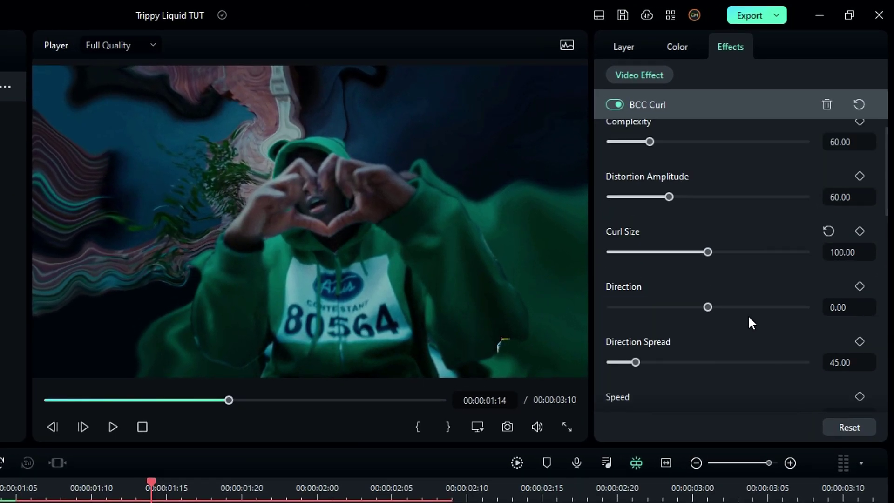
left_click_drag(651, 328, 597, 324)
scroll(684, 311, "down", 2)
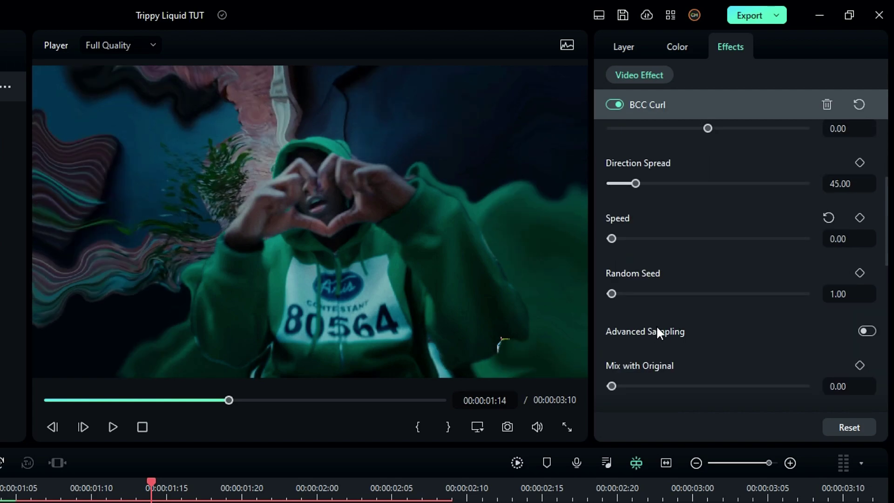
left_click(866, 331)
scroll(865, 331, "down", 1)
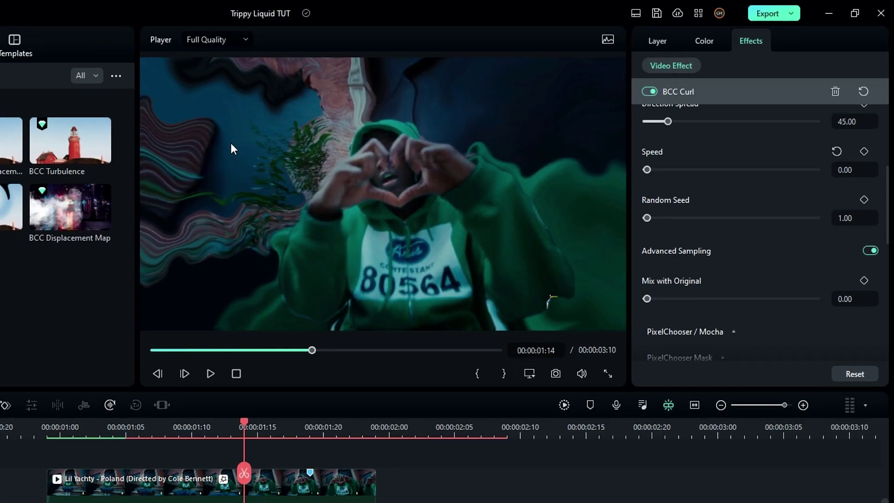
- Keyframe the BCC Curl effect's Complexity with 190 at 00:00:01:15 and 1 at 00:00:01:20
scroll(734, 219, "up", 6)
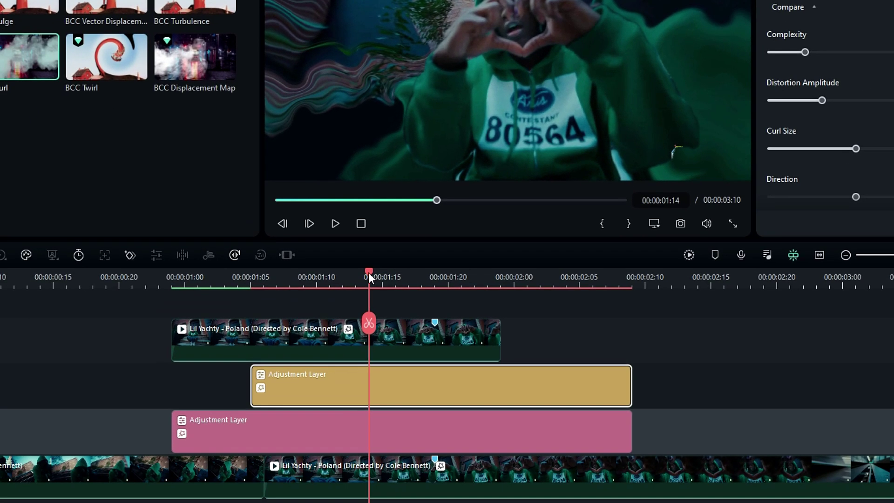
left_click_drag(243, 422, 154, 429)
left_click_drag(280, 278, 384, 303)
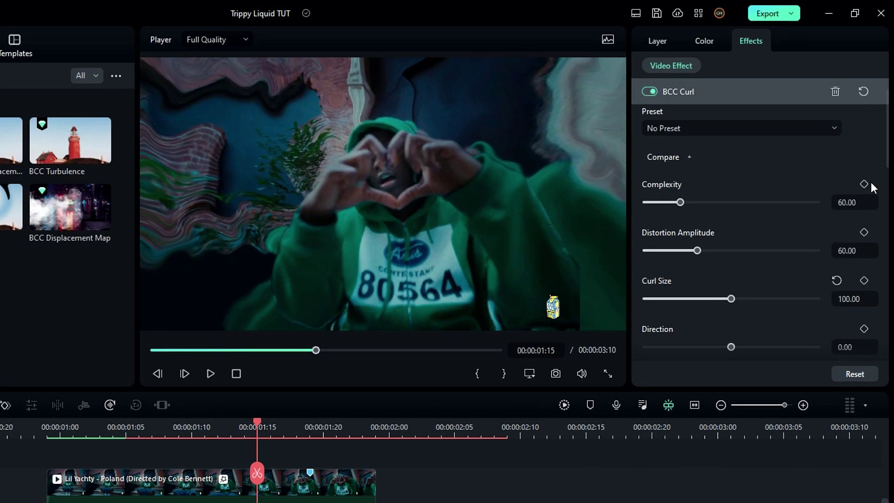
left_click(864, 184)
left_click_drag(680, 202, 753, 202)
left_click(866, 202)
type("190")
key("Return")
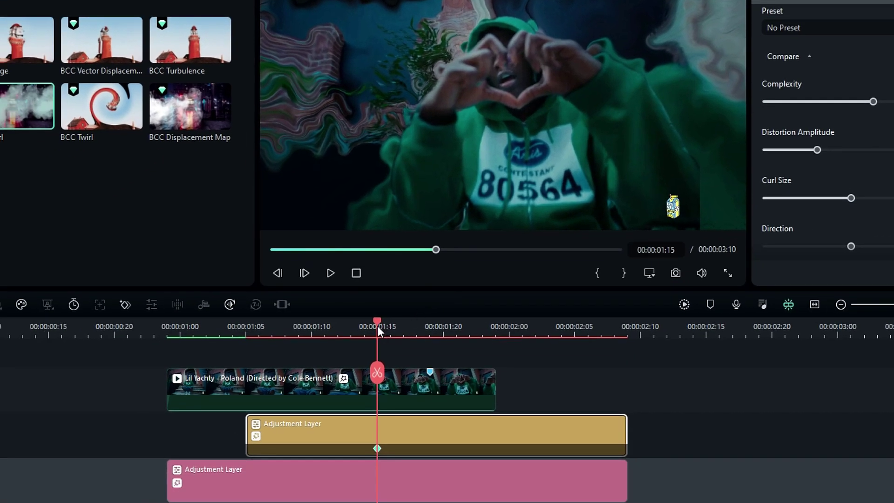
left_click_drag(377, 325, 445, 338)
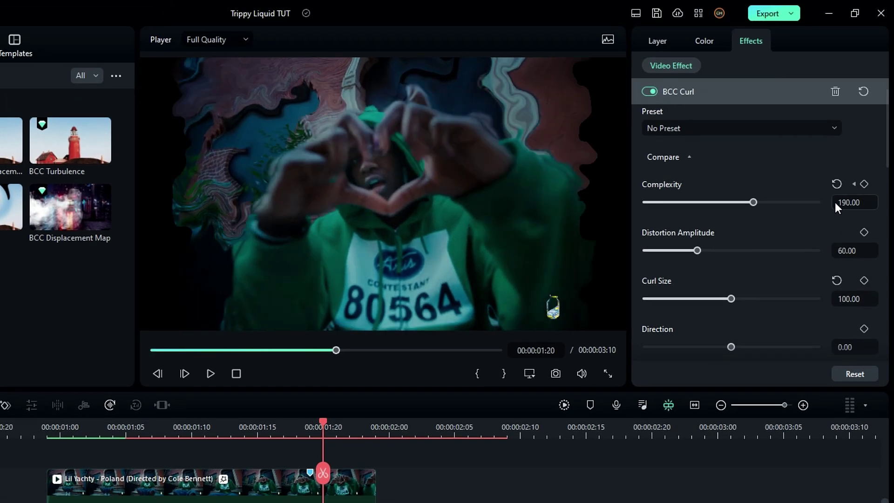
left_click_drag(744, 205, 611, 188)
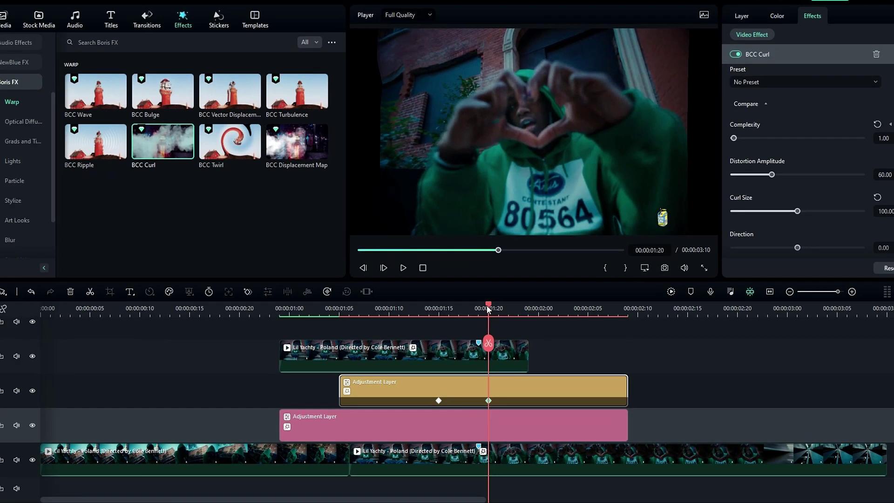
- Add a Distortion Amplitude keyframe of 110 for the BCC Curl effect at 00:00:01:19
left_click(283, 428)
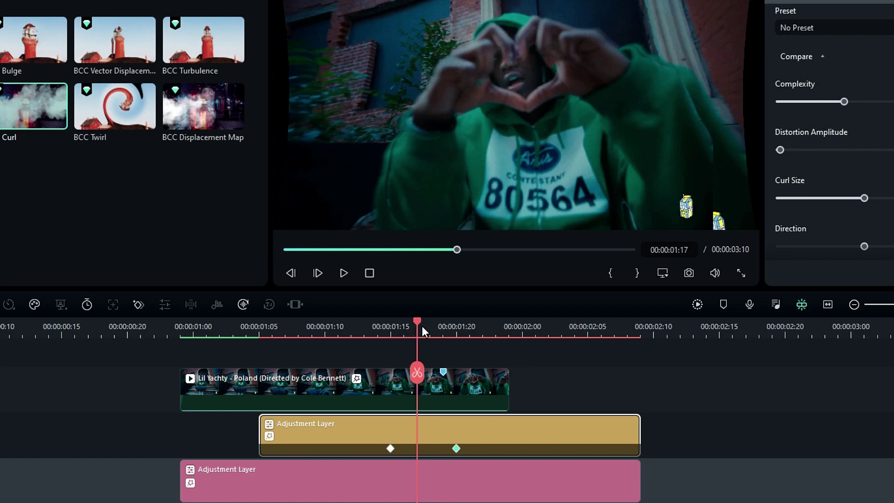
left_click(308, 426)
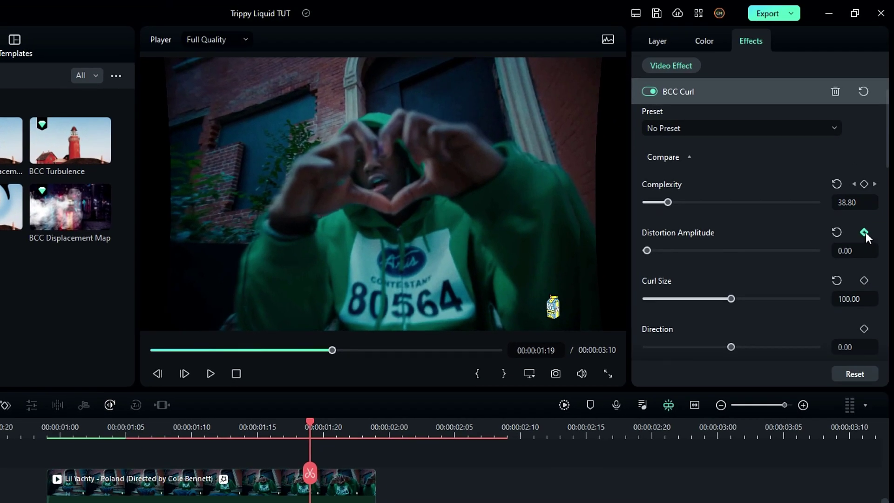
left_click(864, 232)
double_click(849, 247)
type("110")
key("Return")
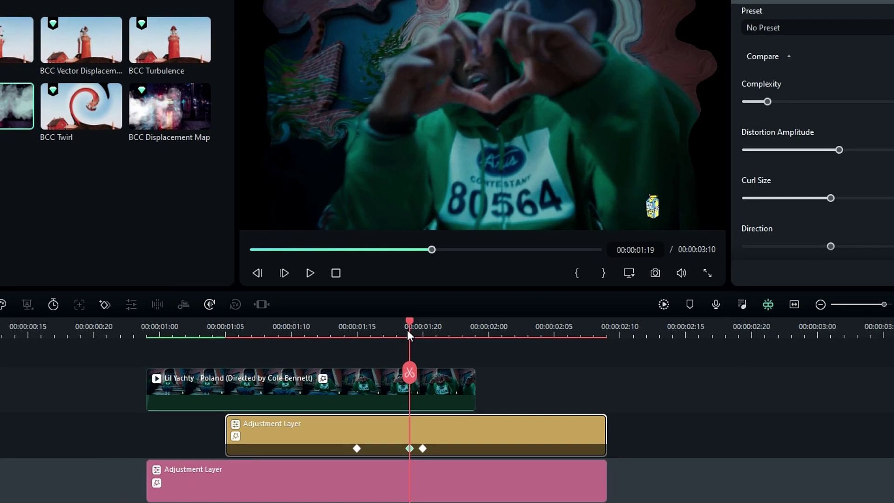
- Set the BCC Curl effect's Distortion Amplitude to 0 at 00:00:01:21 and render the timeline preview
left_click_drag(307, 430, 336, 440)
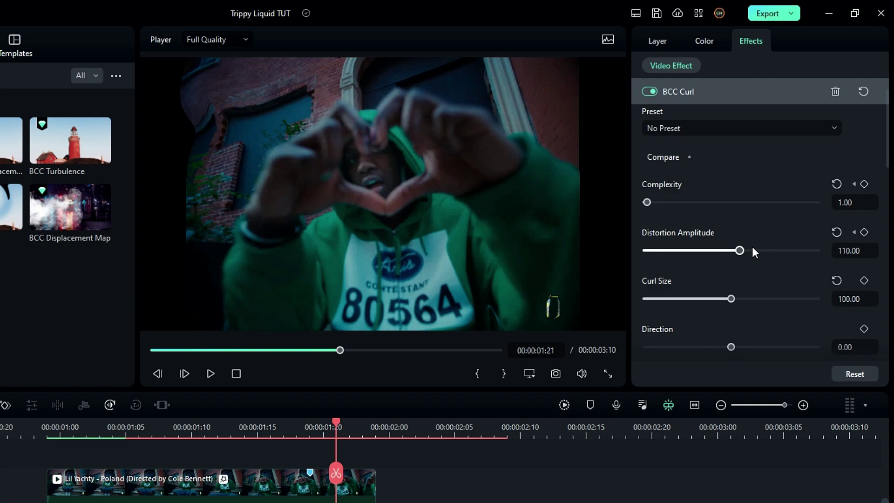
left_click_drag(841, 150, 773, 151)
left_click_drag(672, 248, 627, 247)
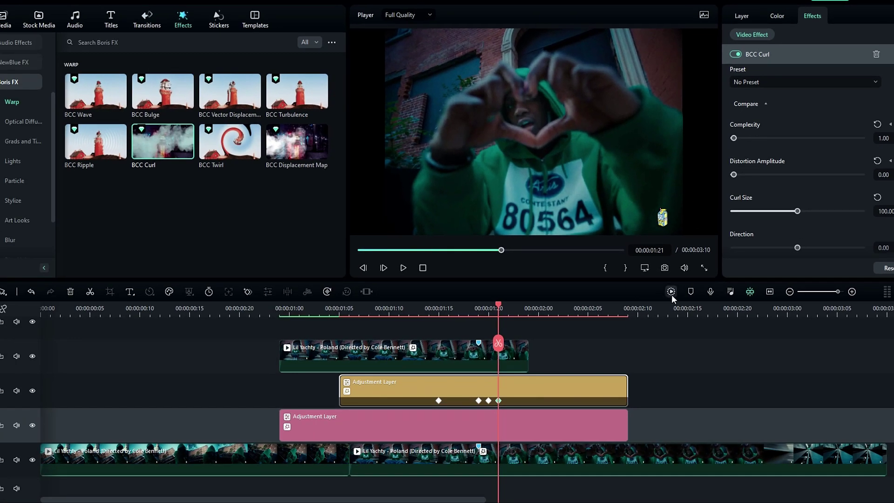
left_click(671, 292)
left_click(160, 311)
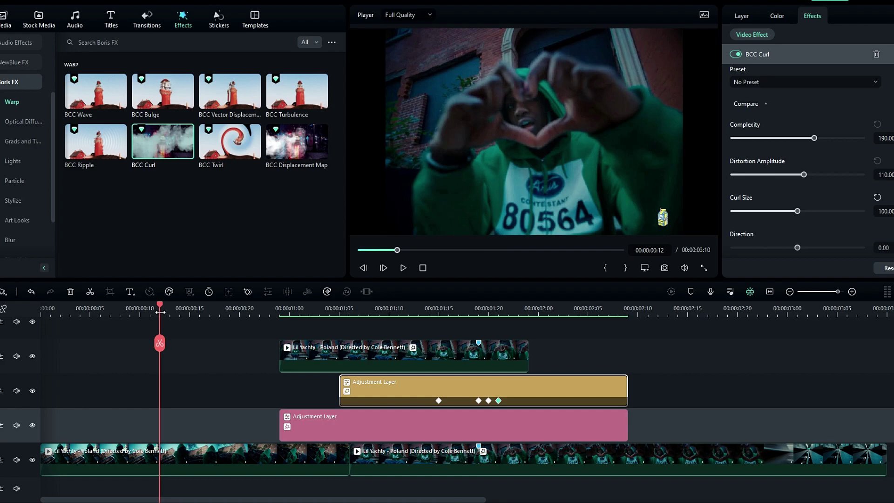
- Play back the rendered transition and inspect the warped frame at 00:00:01:14
key("space")
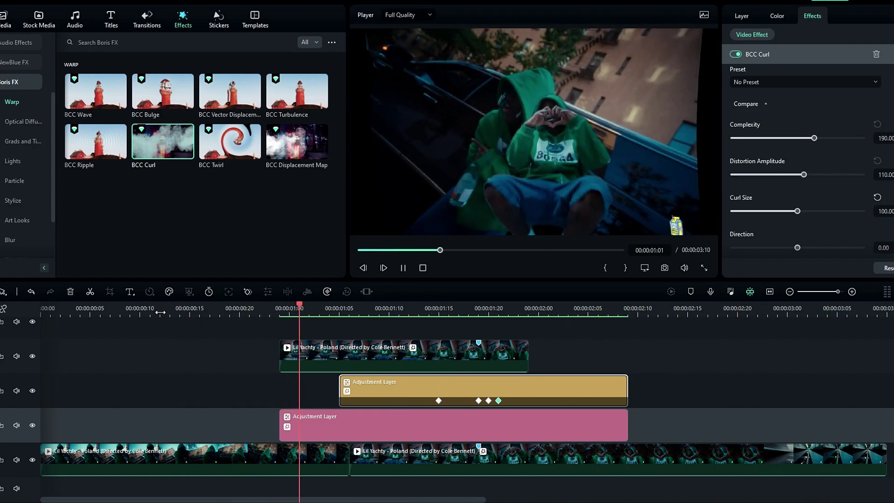
key("space")
left_click_drag(505, 308, 428, 303)
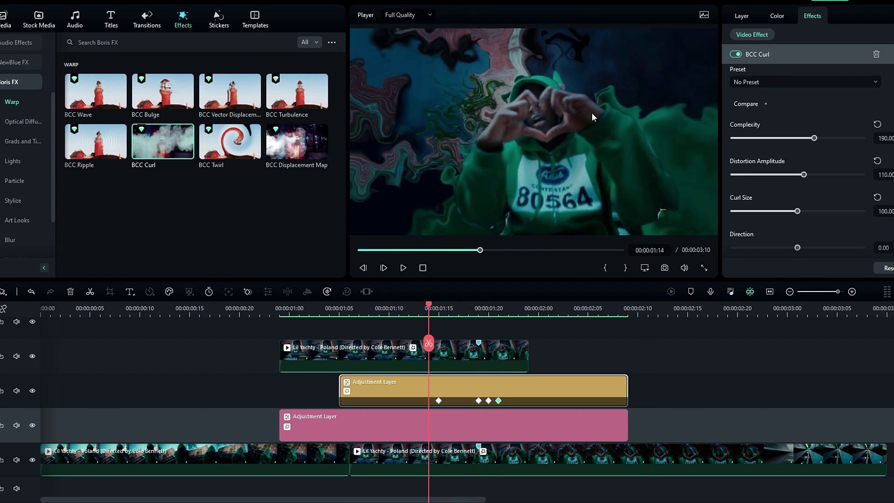
- Apply the BCC Plus Glow effect from Boris FX's Plus Lights category to the yellow adjustment layer and select that layer
left_click(605, 345)
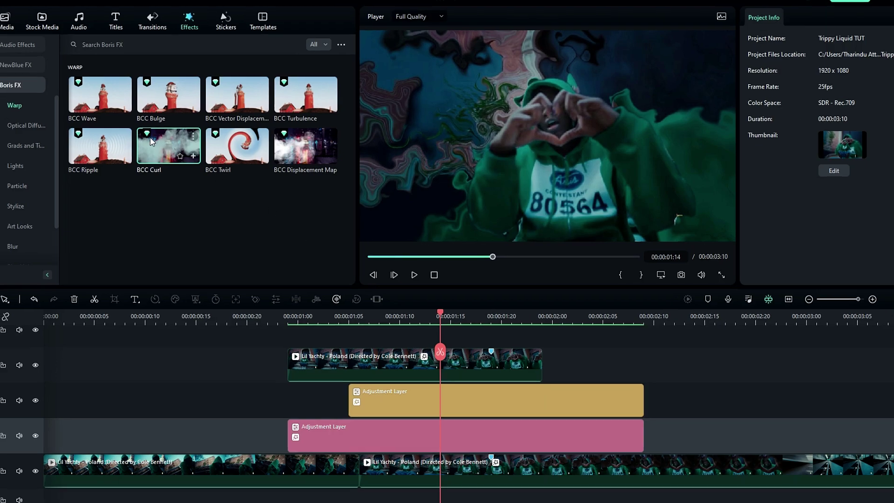
scroll(54, 223, "down", 3)
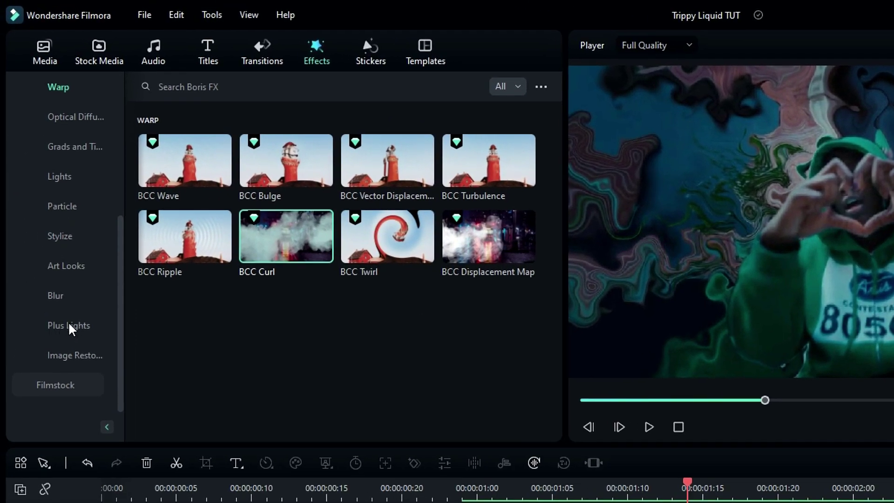
left_click(60, 284)
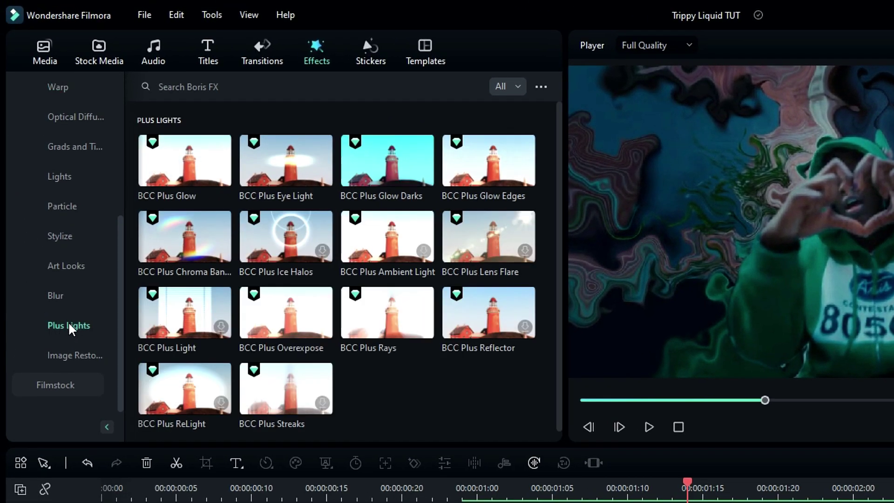
left_click_drag(173, 173, 600, 502)
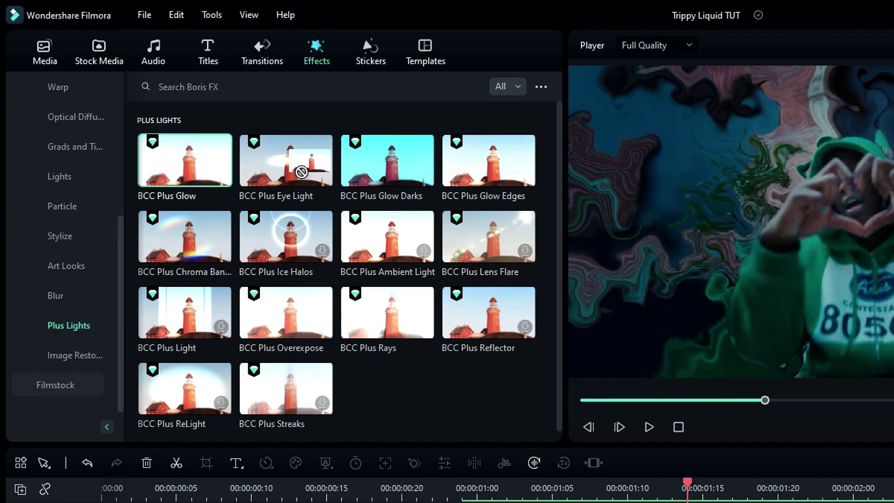
left_click_drag(347, 423, 357, 426)
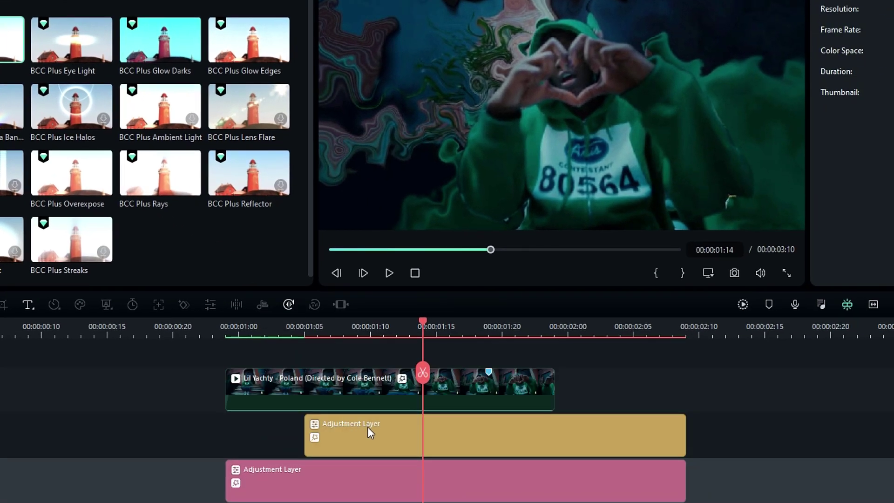
left_click(367, 426)
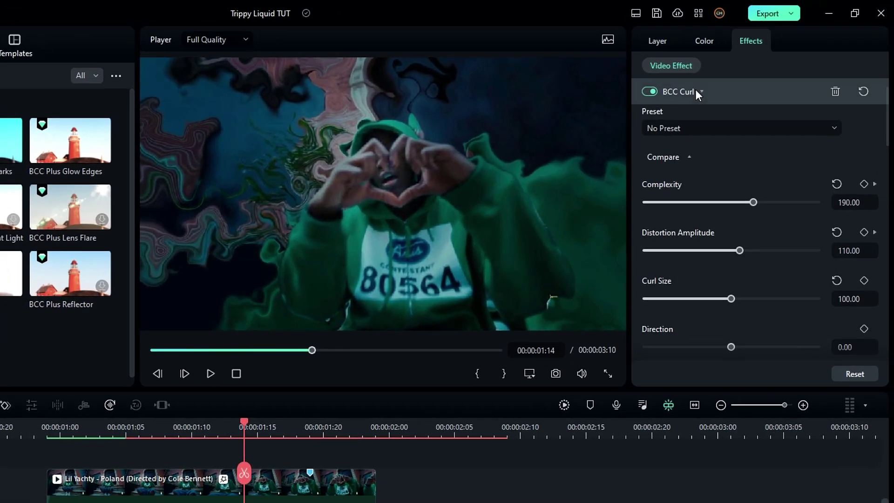
- Set the BCC Plus Glow effect's GPU Rendering to 16 bit float and expand its Glow settings
left_click(694, 91)
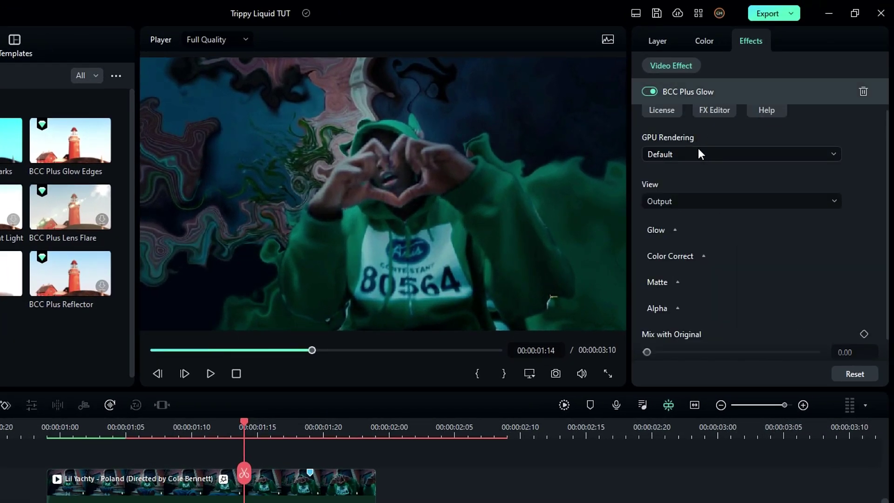
left_click(668, 153)
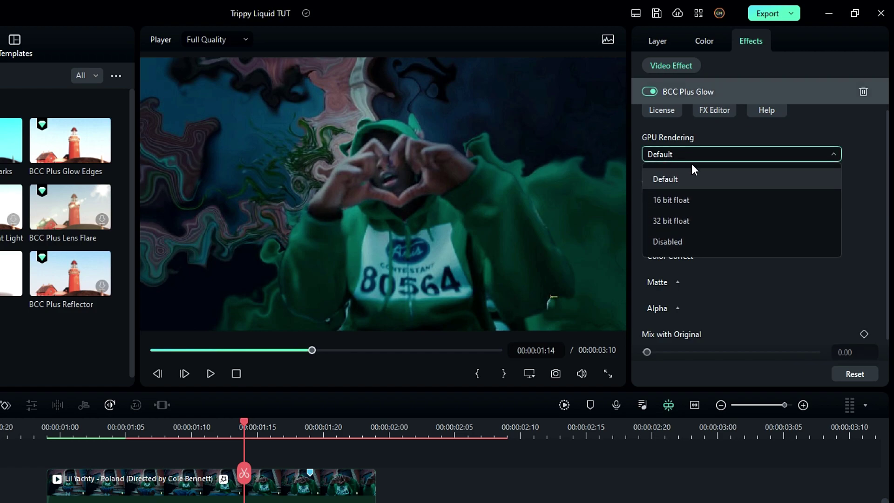
left_click(680, 200)
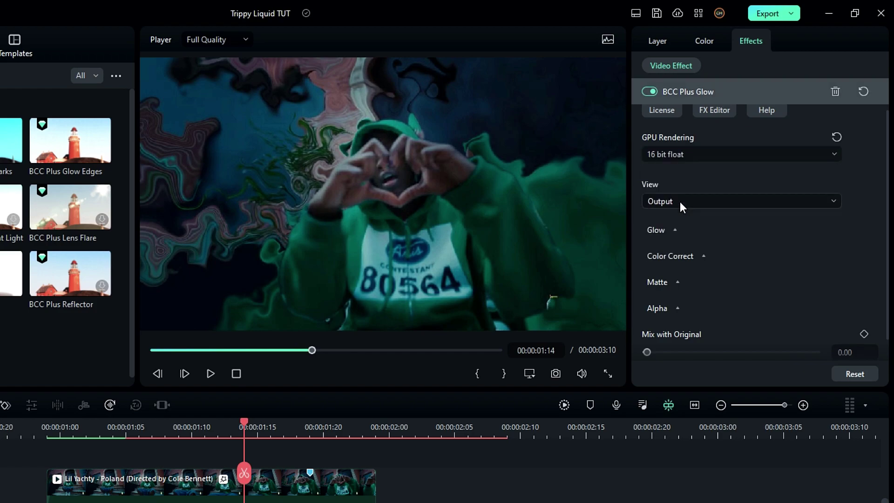
left_click(669, 229)
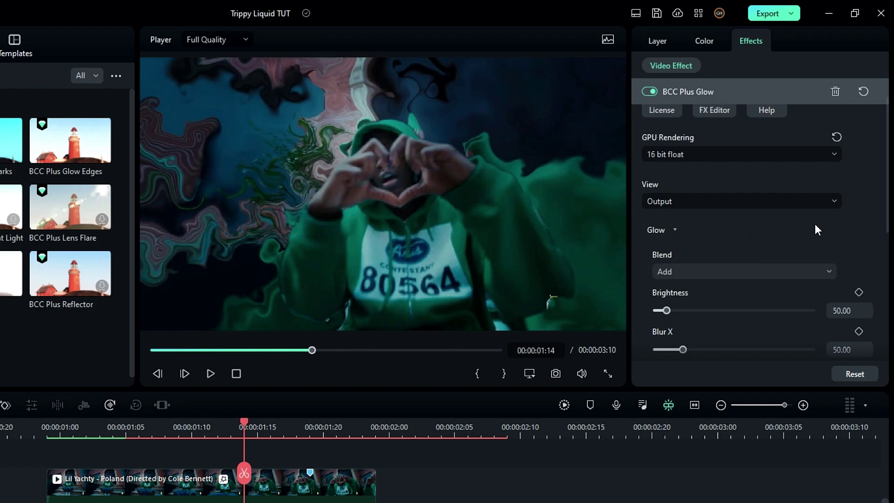
left_click_drag(888, 200, 887, 241)
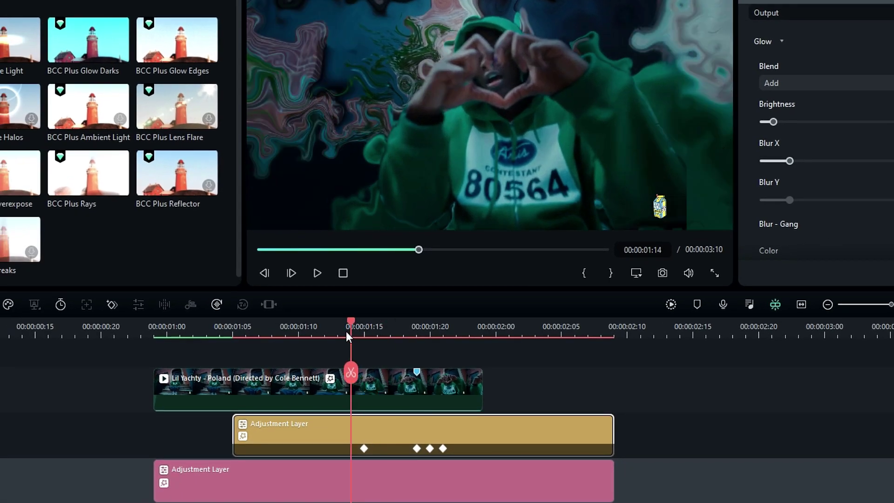
- Keyframe the BCC Plus Glow effect's Brightness with 0 at 00:00:01:07 and 300 at 00:00:01:09
left_click(163, 437)
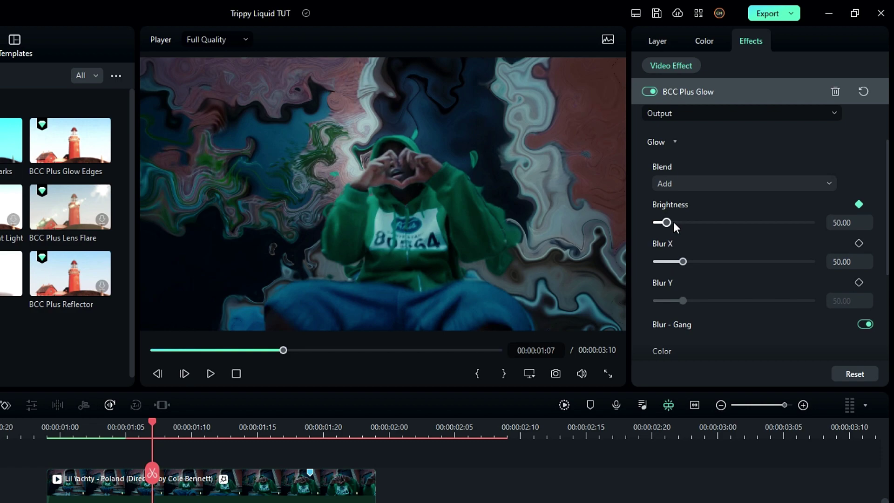
left_click_drag(666, 222, 650, 223)
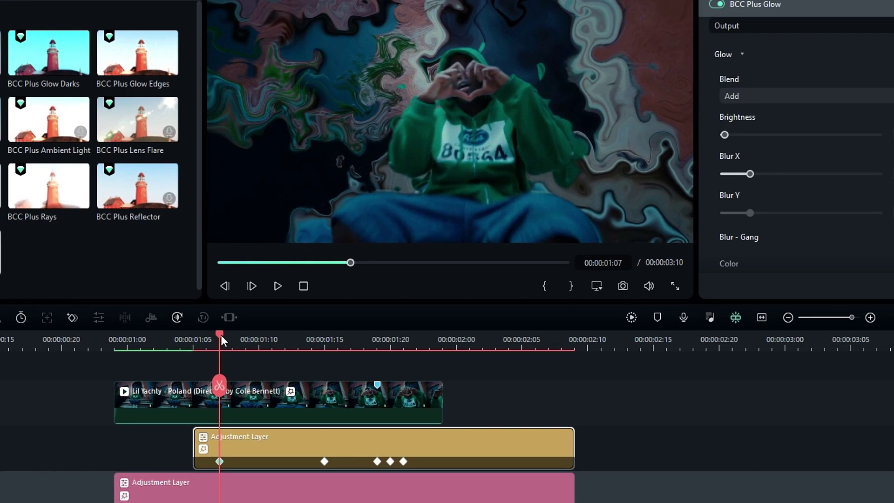
left_click_drag(153, 422, 183, 434)
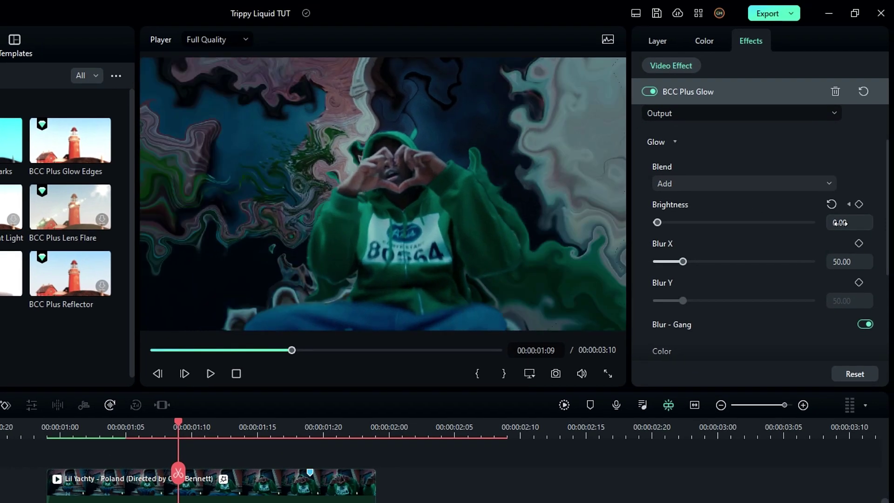
left_click_drag(724, 135, 795, 136)
left_click(845, 222)
type("300")
key("Return")
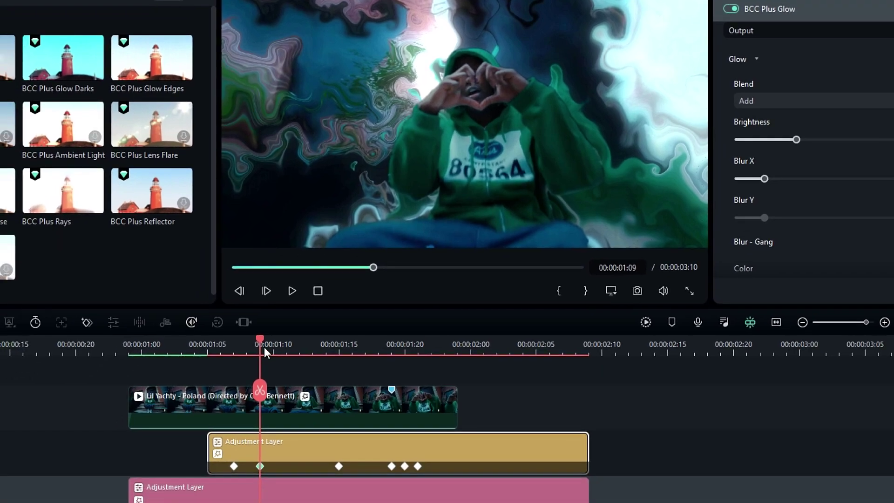
- Add a 300 Brightness keyframe for the BCC Plus Glow effect at 00:00:01:13 and set Brightness to 0 at 00:00:01:22
left_click_drag(260, 340, 309, 342)
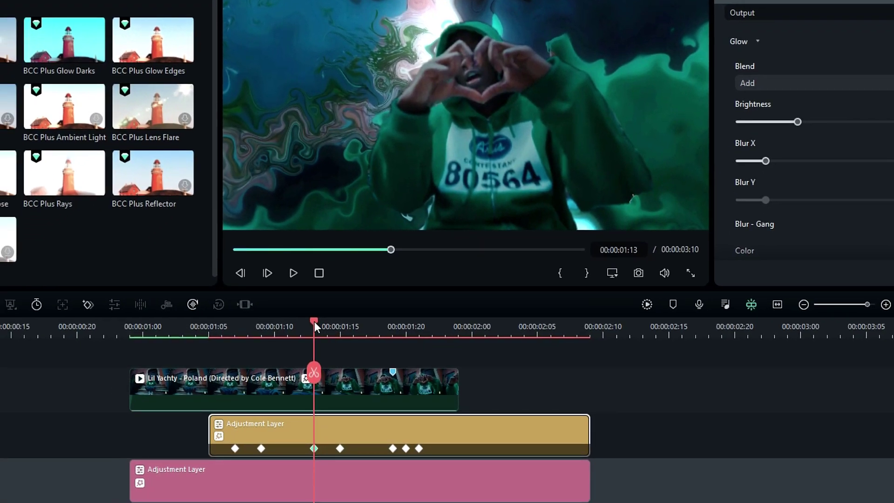
left_click(301, 416)
key("Right")
key("Right")
key("Right")
key("Right")
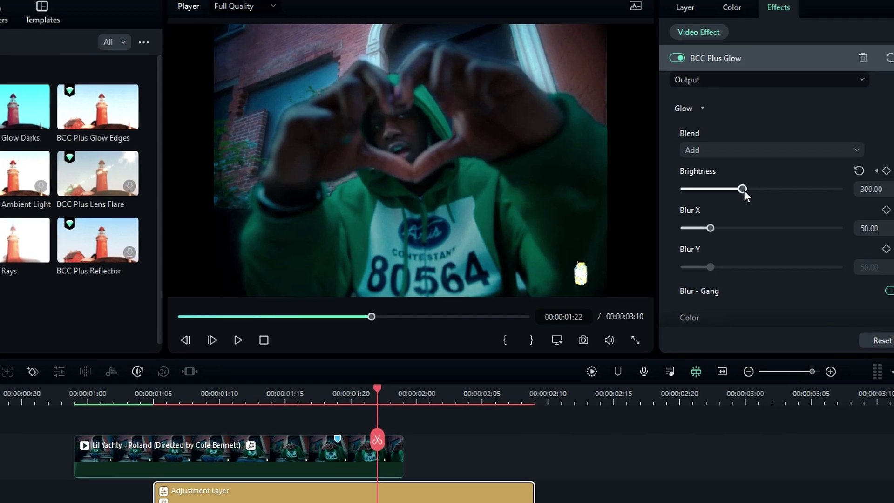
left_click_drag(797, 122, 761, 123)
left_click_drag(678, 223, 654, 224)
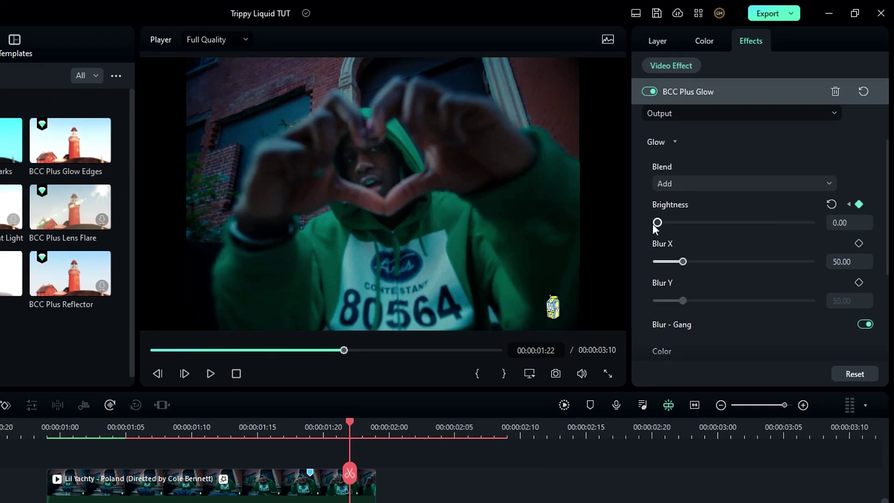
- With the playhead at 00:00:01:11, set the BCC Plus Glow effect's Matte Position to 80 and Matte Blur to 30
key("Left")
key("Left")
key("Left")
key("Left")
key("Left")
key("Left")
key("Left")
key("Left")
key("Left")
key("Left")
key("Left")
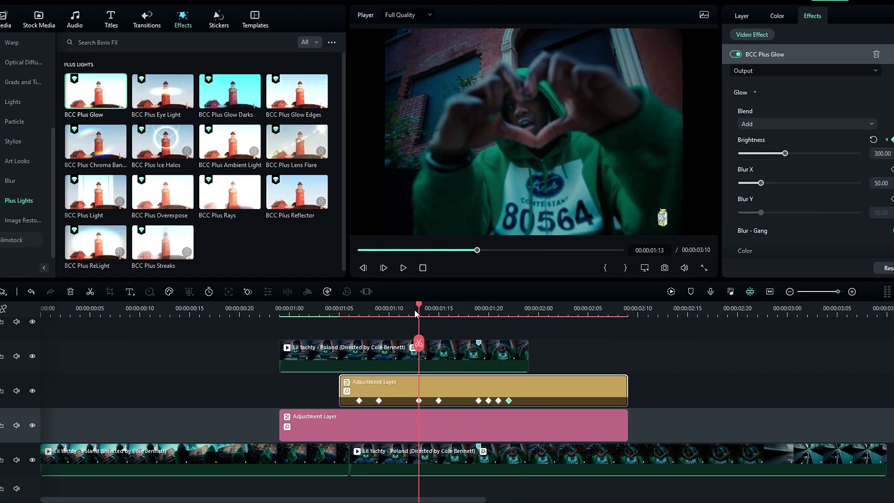
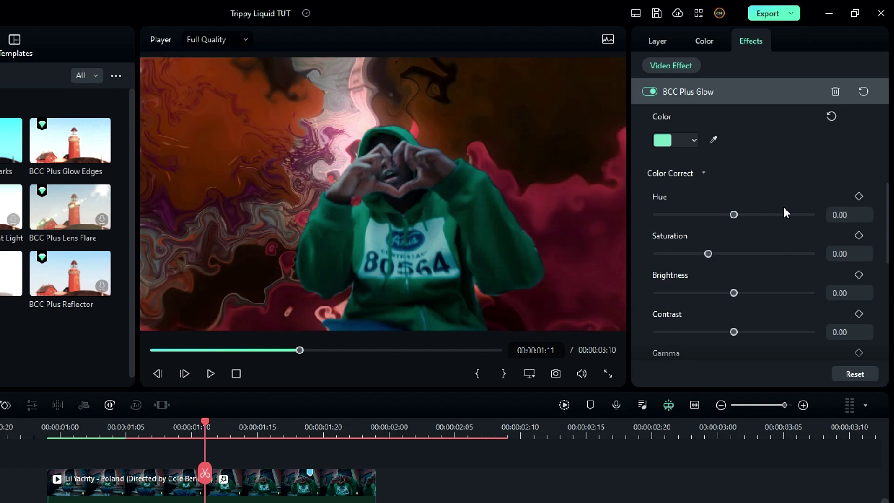
left_click(694, 173)
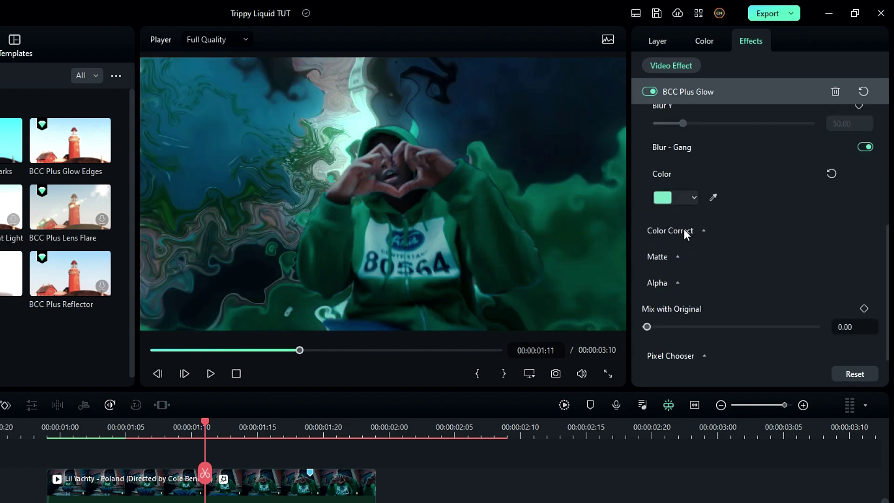
left_click(670, 256)
scroll(703, 256, "down", 1)
left_click_drag(810, 259, 771, 259)
left_click(843, 259)
type("80")
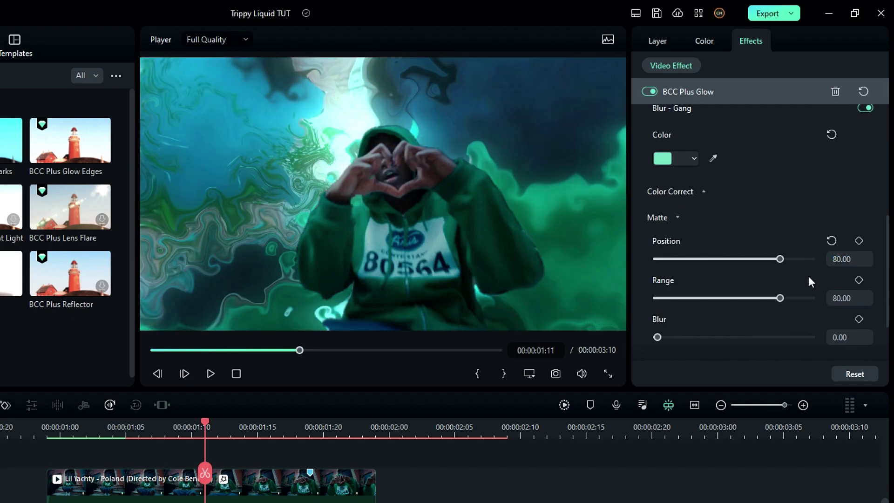
key("Return")
scroll(661, 272, "down", 2)
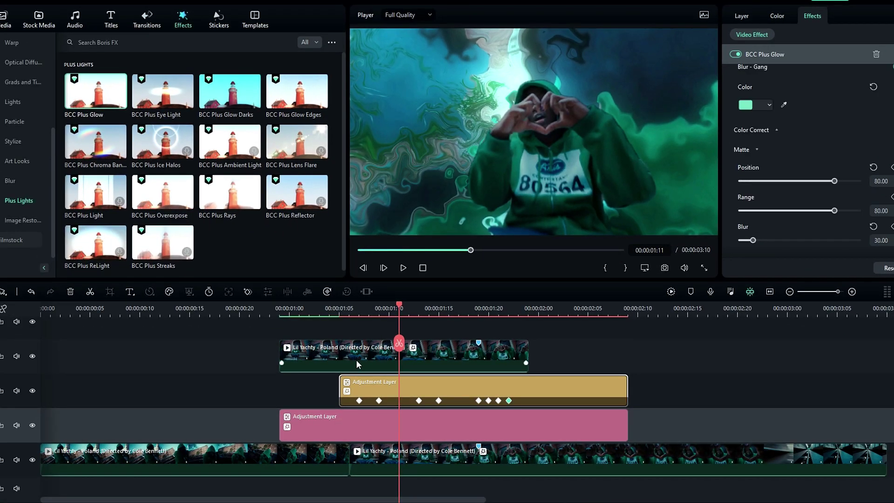
- Render the timeline preview and play the glowing liquid transition back several times
left_click(669, 292)
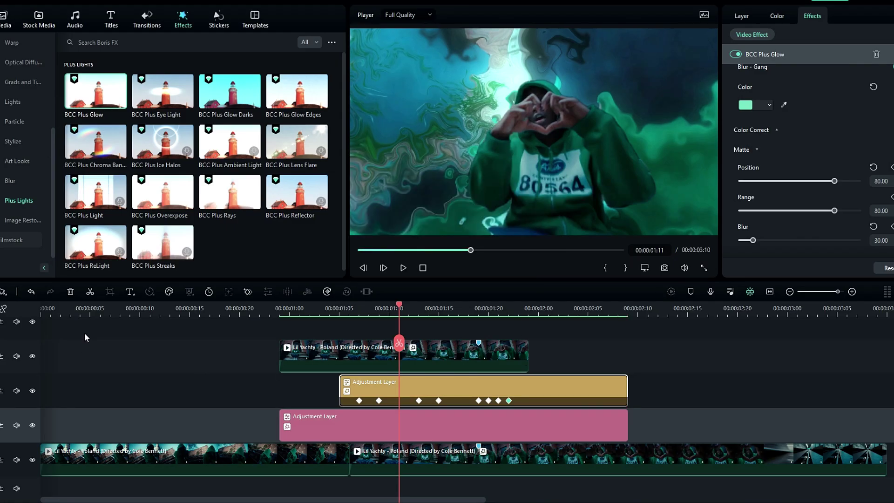
left_click(131, 307)
key("space")
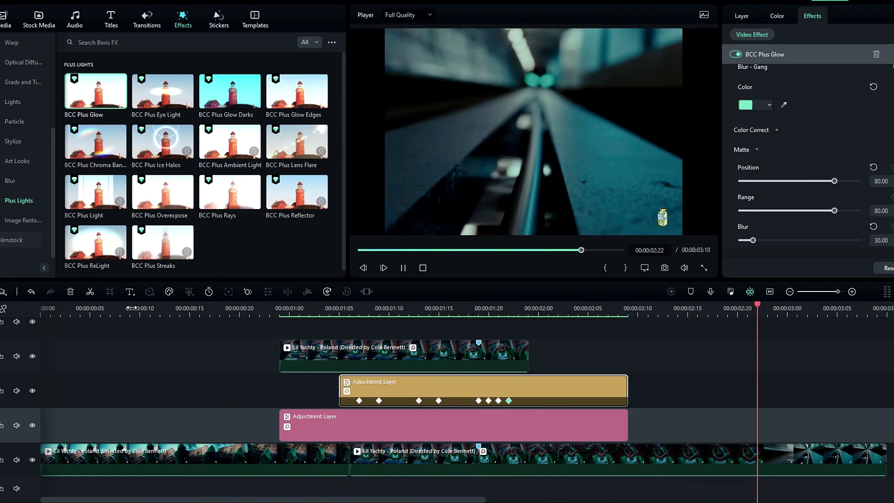
left_click(131, 308)
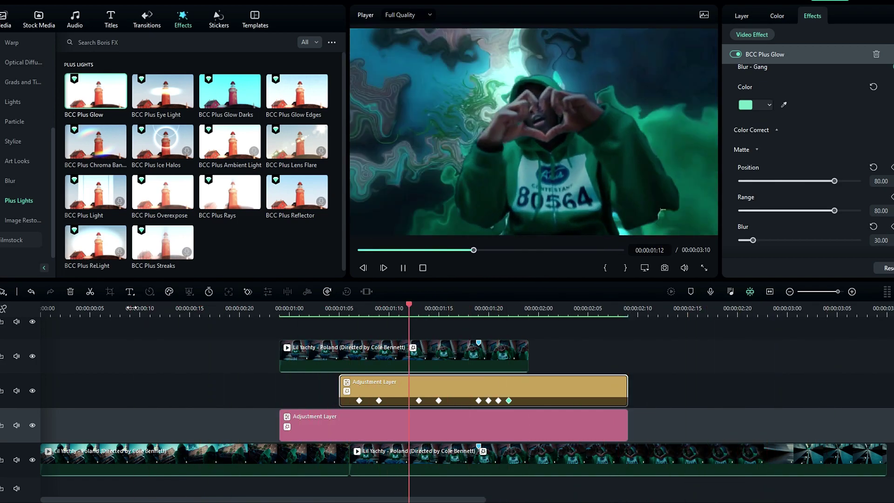
left_click(131, 307)
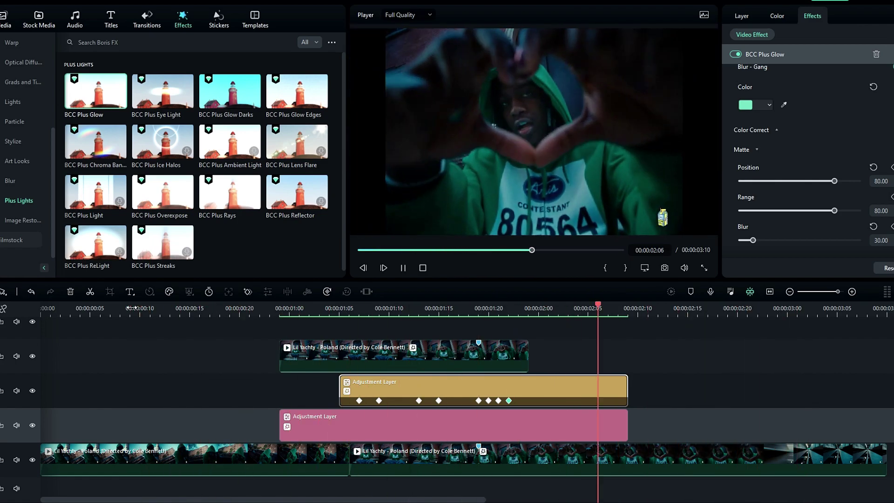
left_click(131, 307)
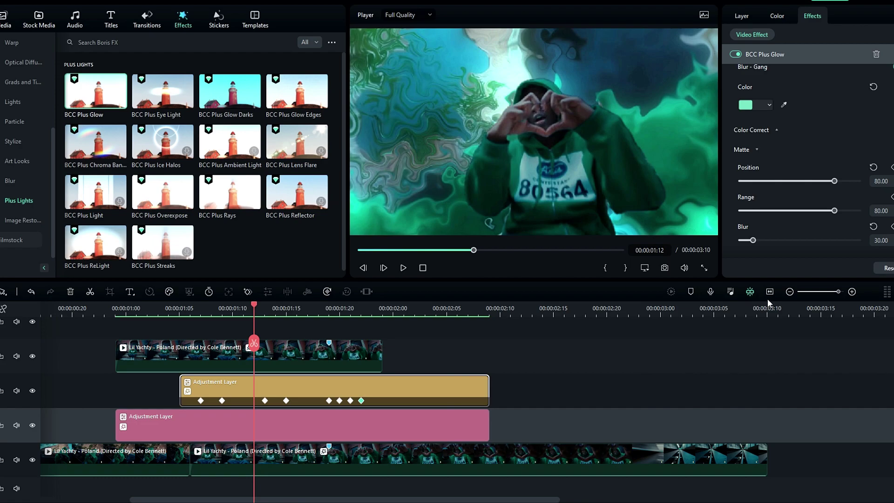
- Add the favorite Warp Zoom 6 transition at the cut between the two clips on the lowest video track
left_click(770, 291)
left_click_drag(323, 311, 329, 335)
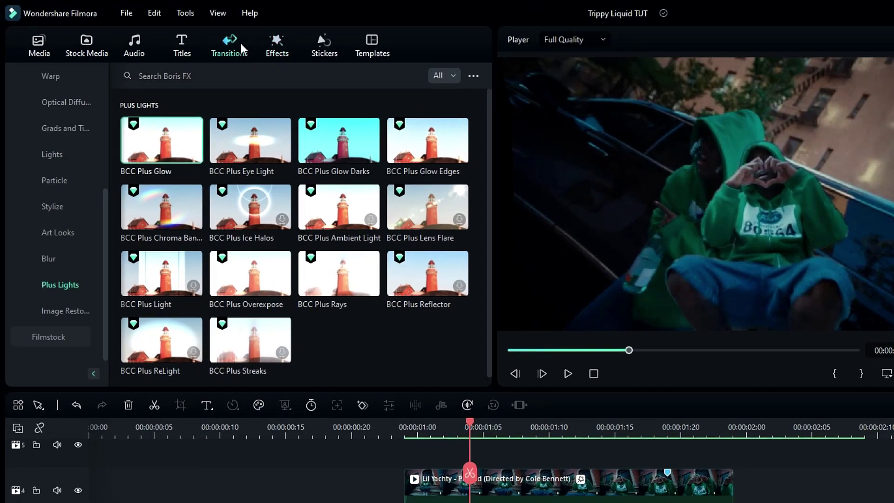
left_click(147, 19)
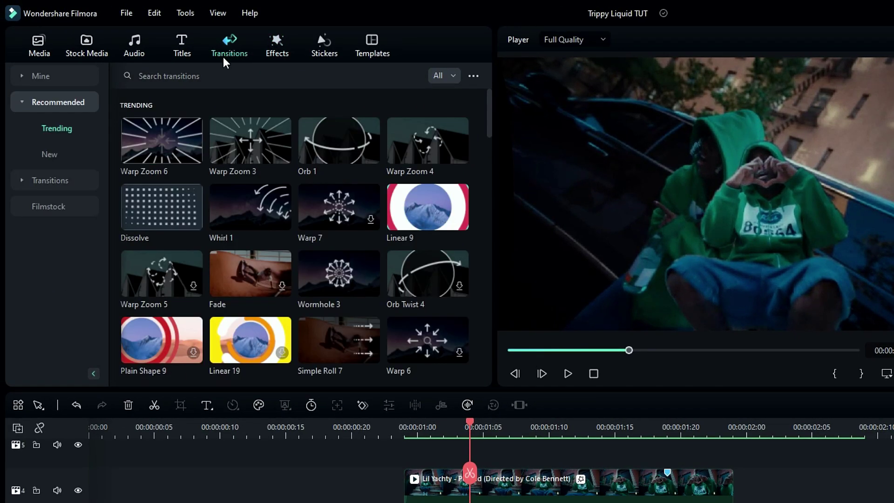
left_click(89, 81)
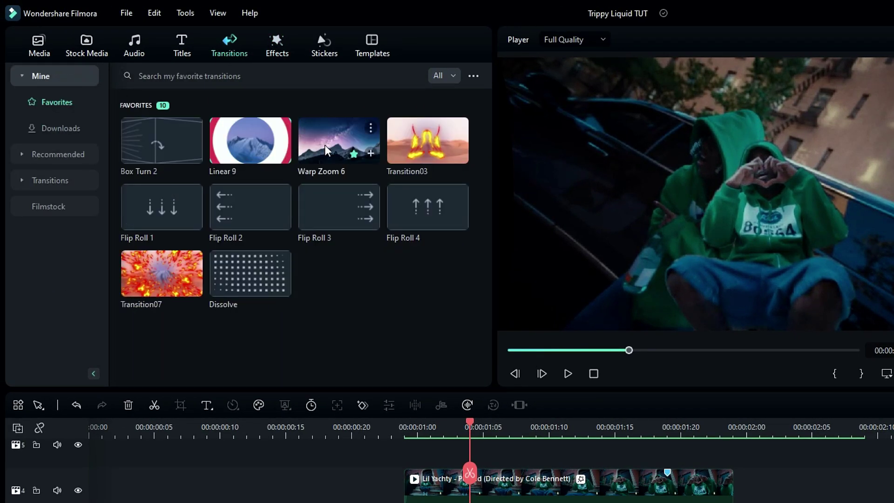
left_click_drag(393, 207, 460, 502)
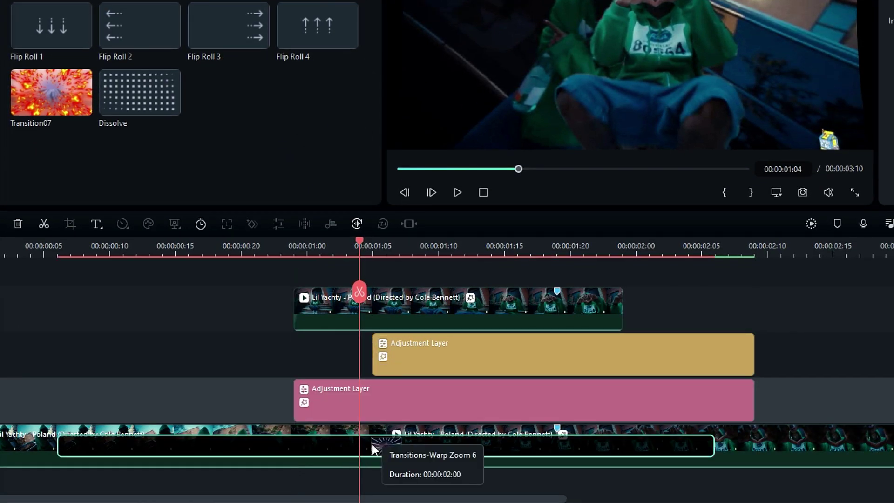
left_click_drag(372, 444, 384, 445)
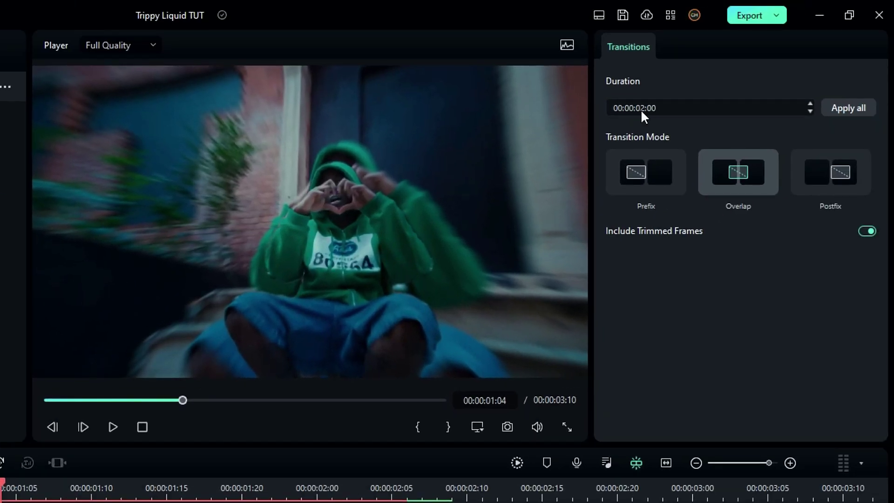
- Set the Warp Zoom 6 transition's duration to 00:00:00:22 and render the timeline preview
type("022")
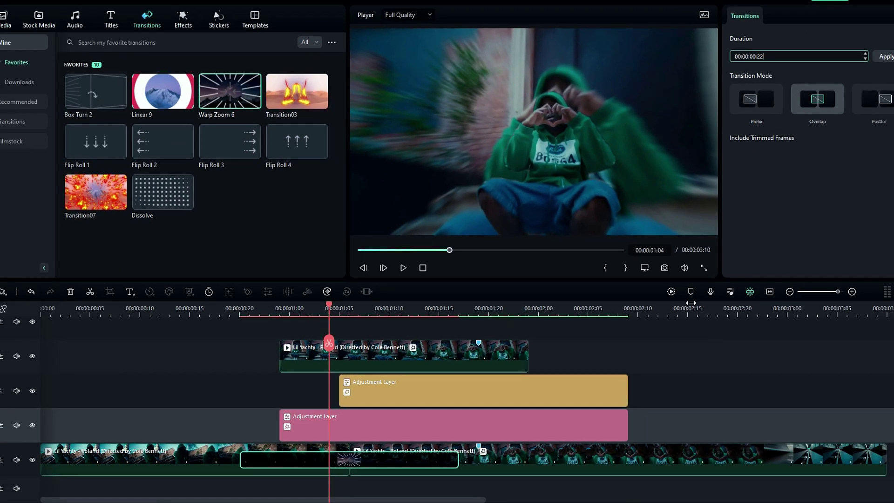
left_click(669, 292)
- Play the rendered transition back several times from around 00:00:00:06, and once more from just before the warp zoom
left_click(101, 311)
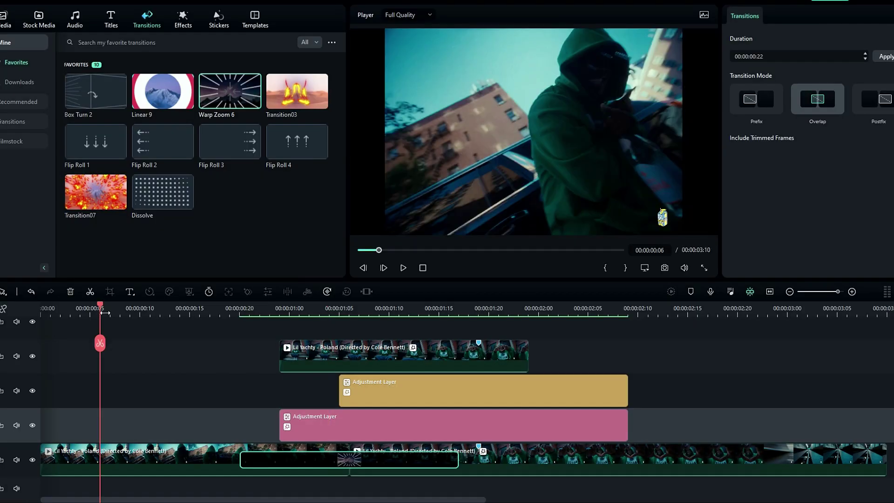
key("space")
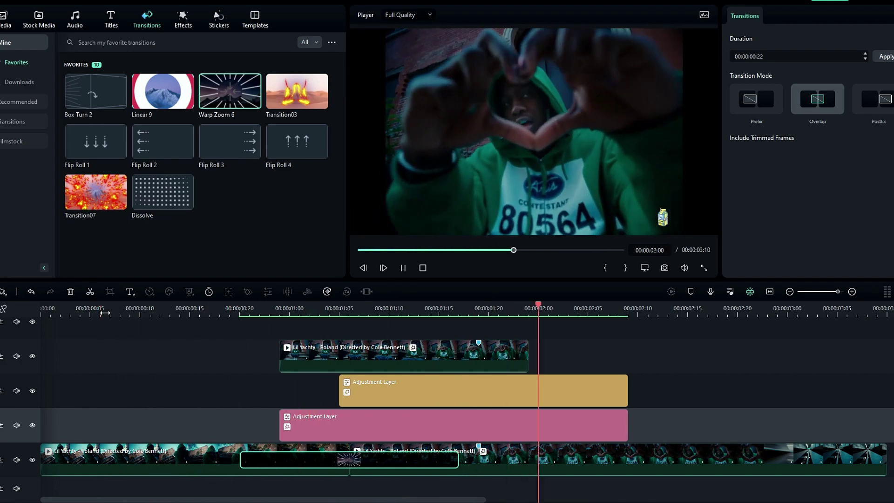
left_click(105, 312)
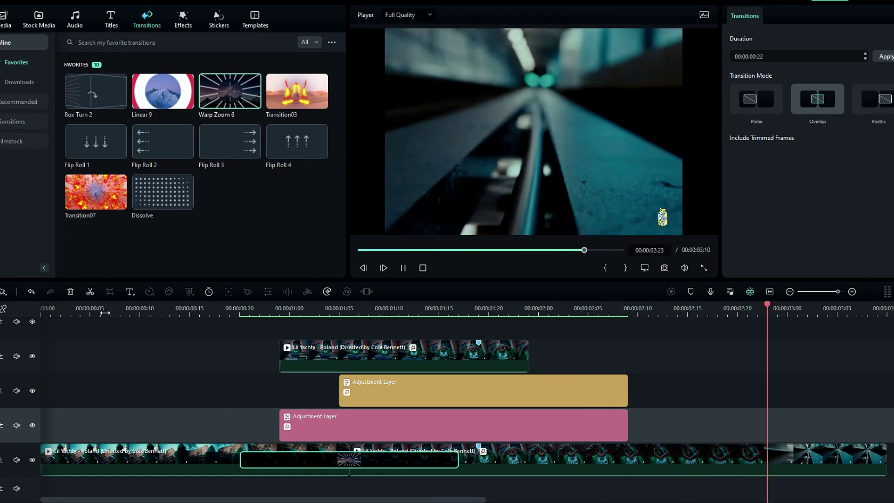
left_click(106, 313)
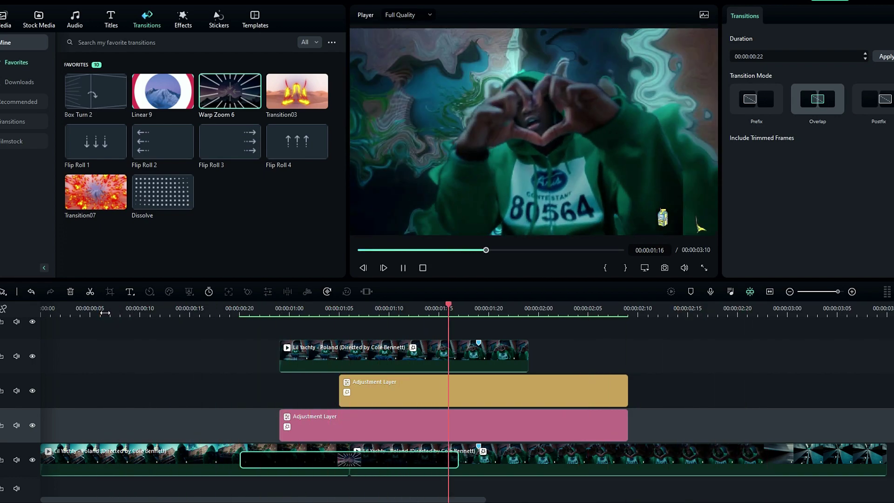
key("space")
left_click(249, 307)
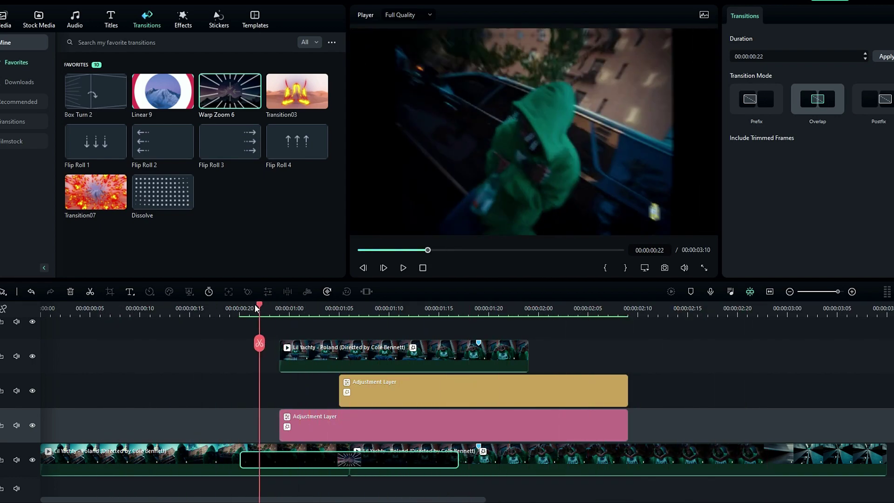
key("space")
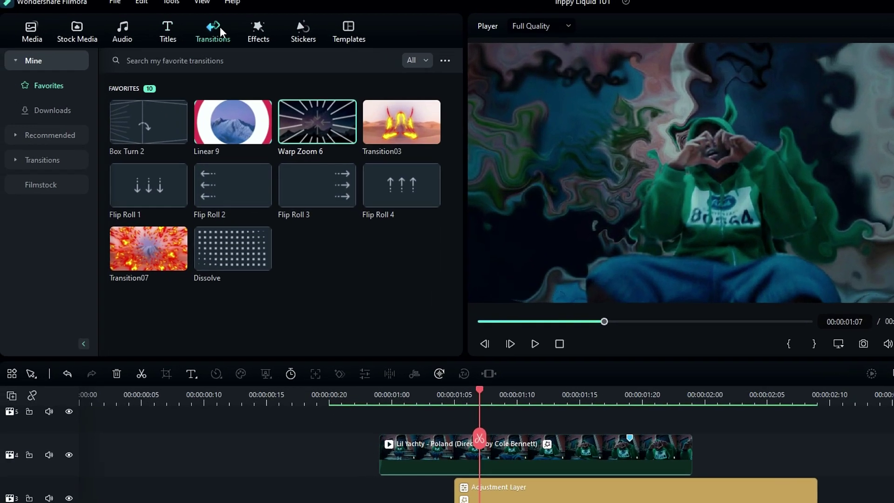
- Search the effects for "crop" and add the Crop effect on a track above the cutout clip, starting at the timeline's beginning
left_click(179, 26)
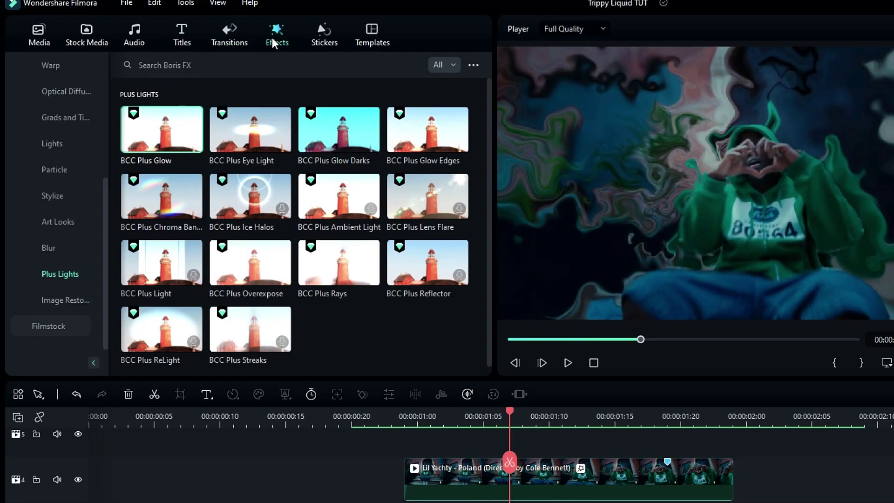
left_click(135, 42)
key("Return")
left_click_drag(160, 121, 223, 449)
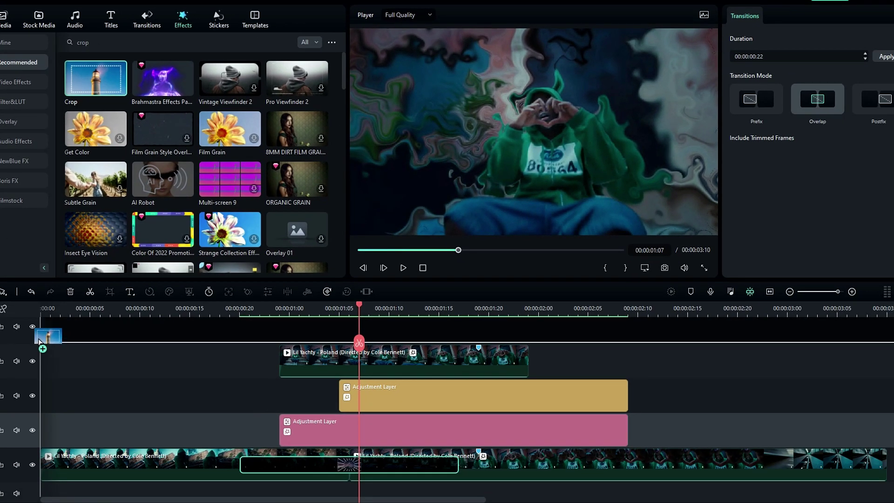
left_click_drag(39, 342, 42, 340)
- With the playhead at 00:00:01:02, set the Crop effect's Left and Right values to 9.5 each
left_click(310, 313)
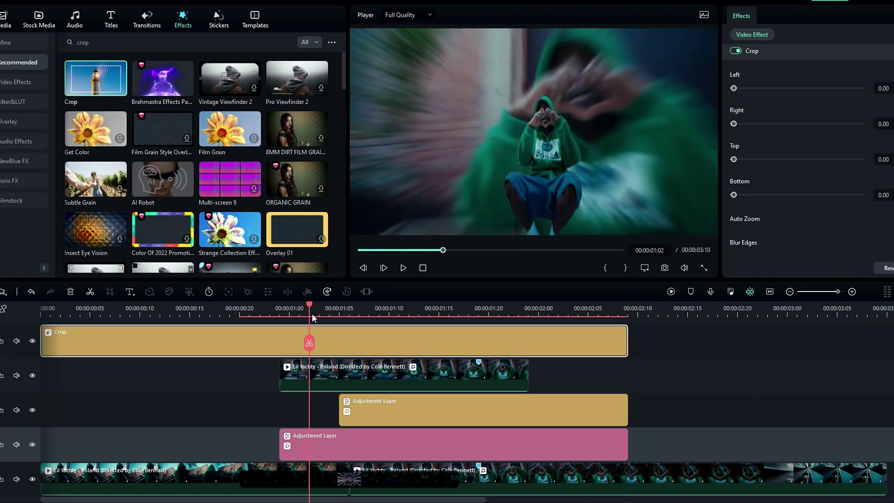
left_click(887, 85)
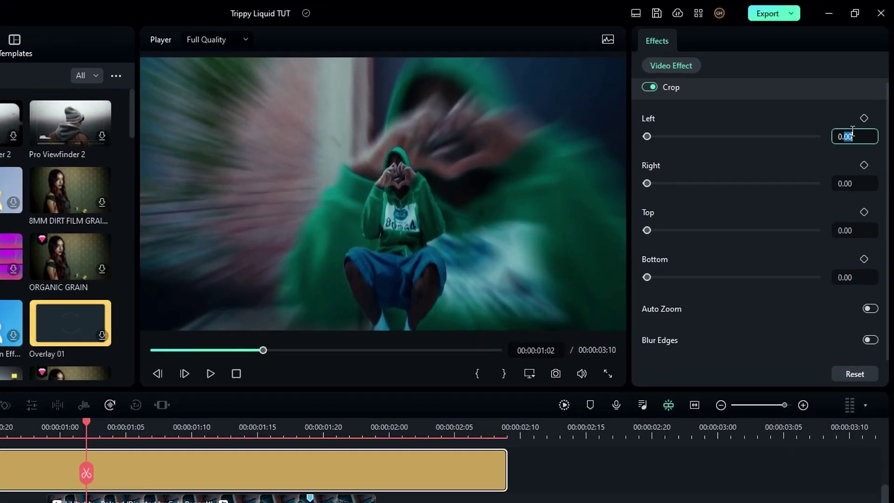
type("9.5")
left_click(861, 186)
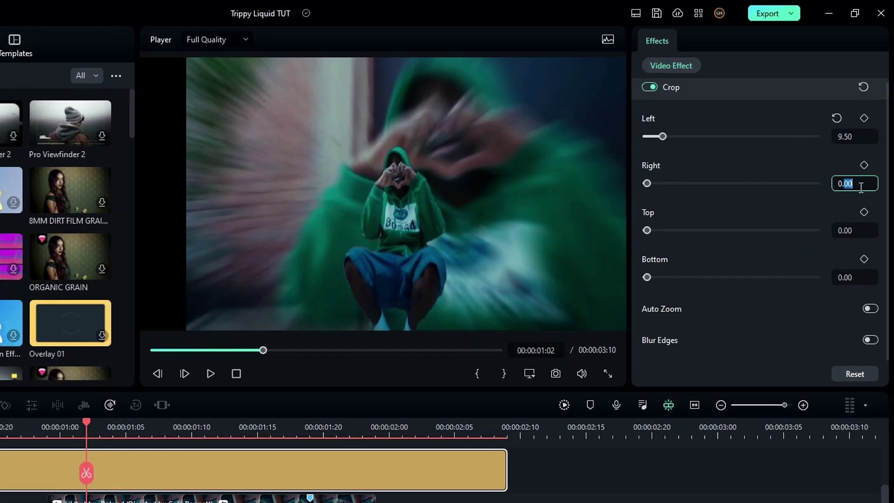
type("9.5")
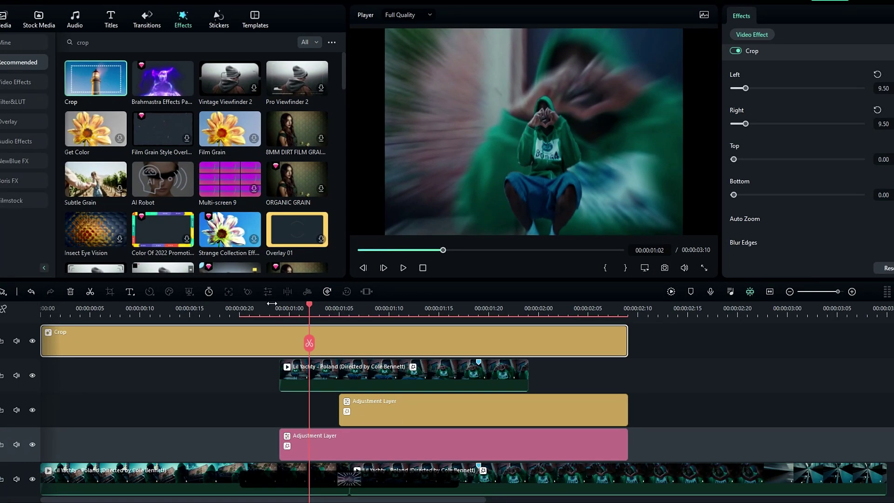
- Render the timeline preview with the crop applied and play it from 00:00:00:17
left_click_drag(300, 308, 210, 308)
left_click(670, 291)
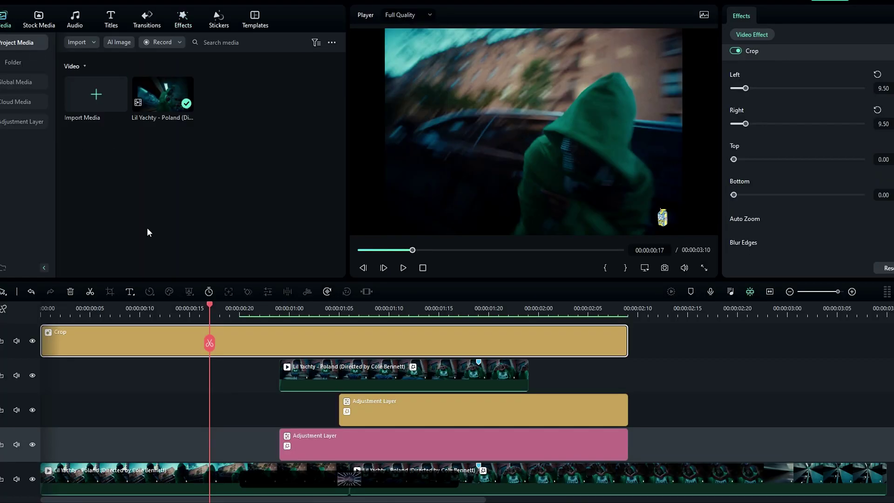
key("space")
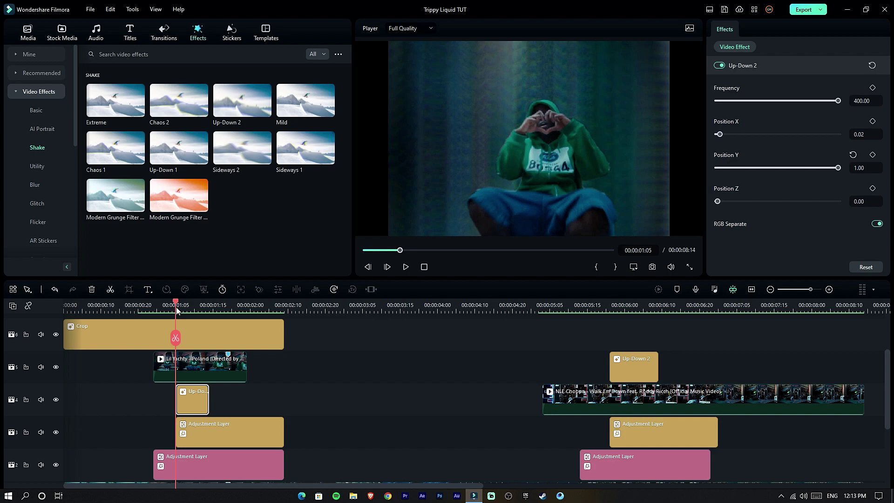
- Hide and show the track with the Up-Down 2 shake effect to compare the frame with and without it
left_click(55, 399)
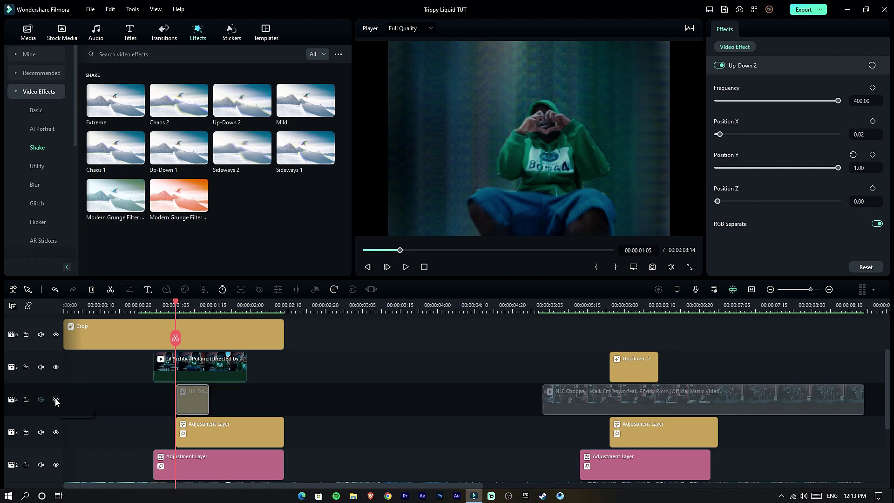
left_click(56, 399)
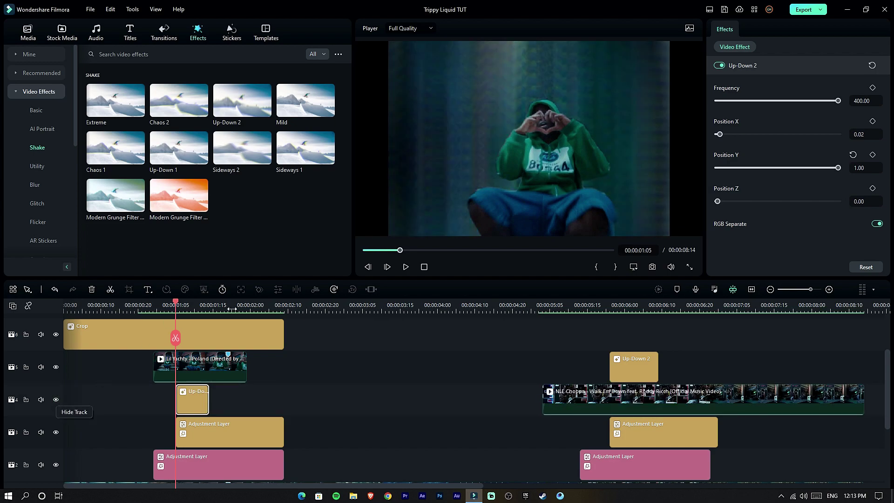